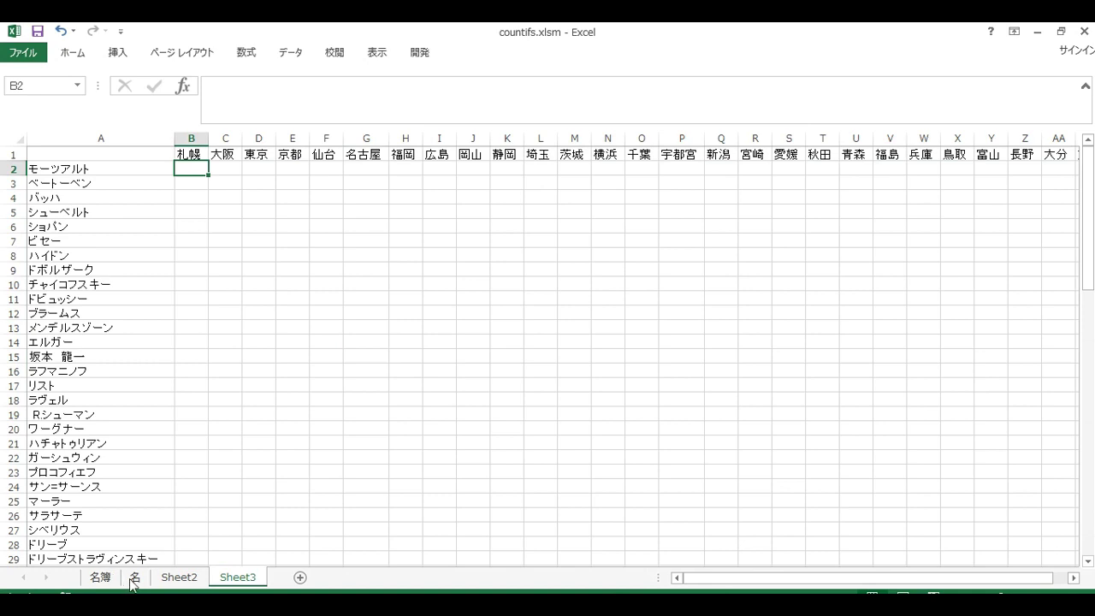
Look over the branch and employee name columns on the 名 sheet and return to Sheet3
{"action": "left_click", "coordinate": [69, 233]}
{"action": "left_click", "coordinate": [37, 183]}
{"action": "left_click", "coordinate": [111, 198]}
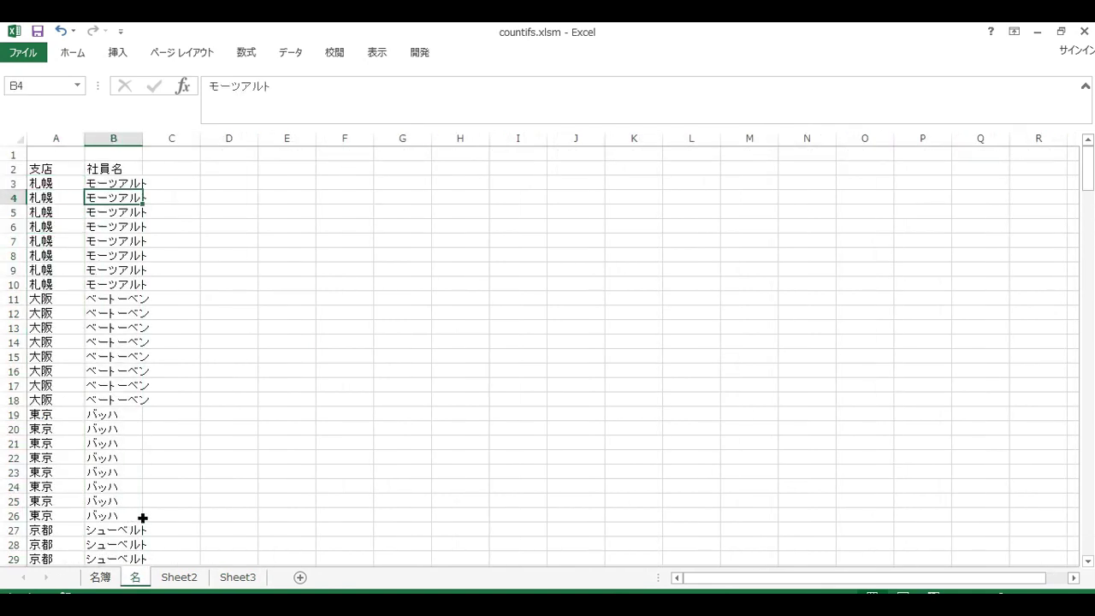
{"action": "left_click", "coordinate": [235, 578]}
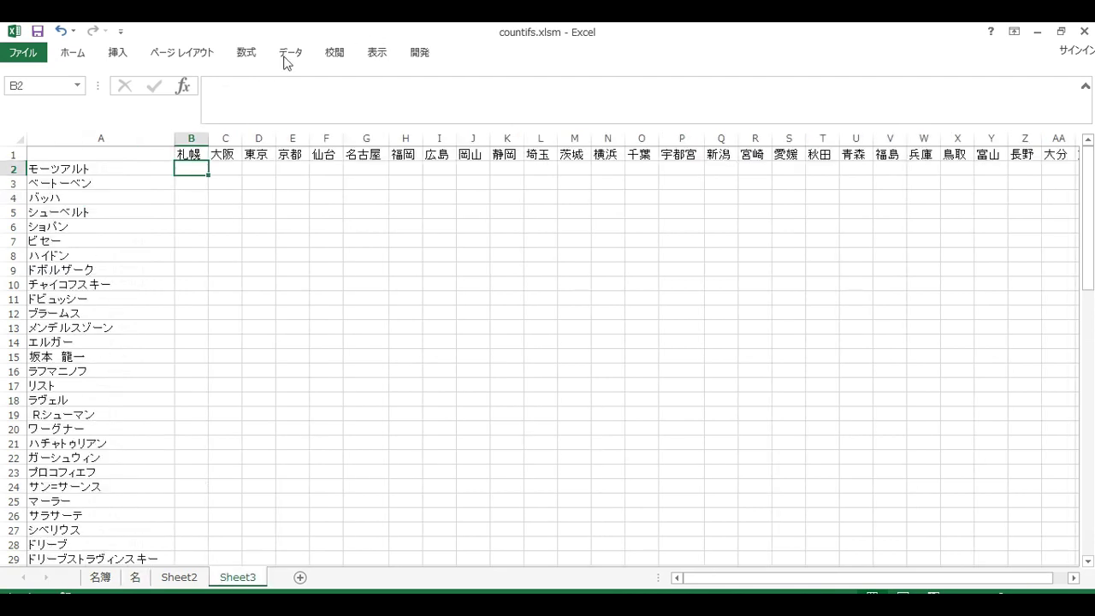
Insert a COUNTIFS function in cell B2 of Sheet3 with the absolute column 名!$A:$A as criteria range 1
{"action": "left_click", "coordinate": [247, 53]}
{"action": "left_click", "coordinate": [21, 92]}
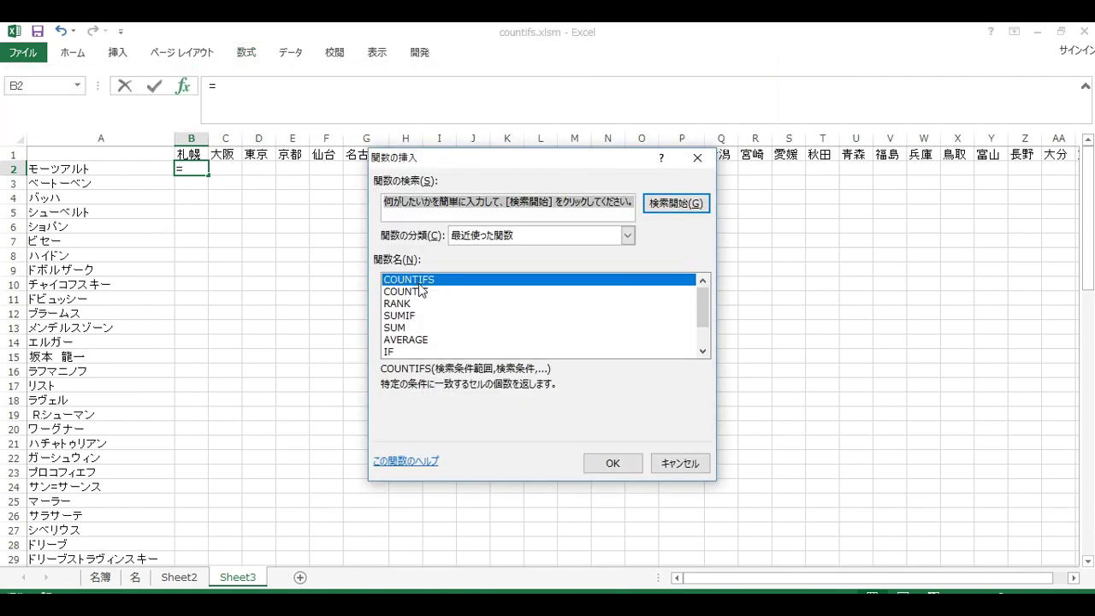
{"action": "double_click", "coordinate": [425, 280]}
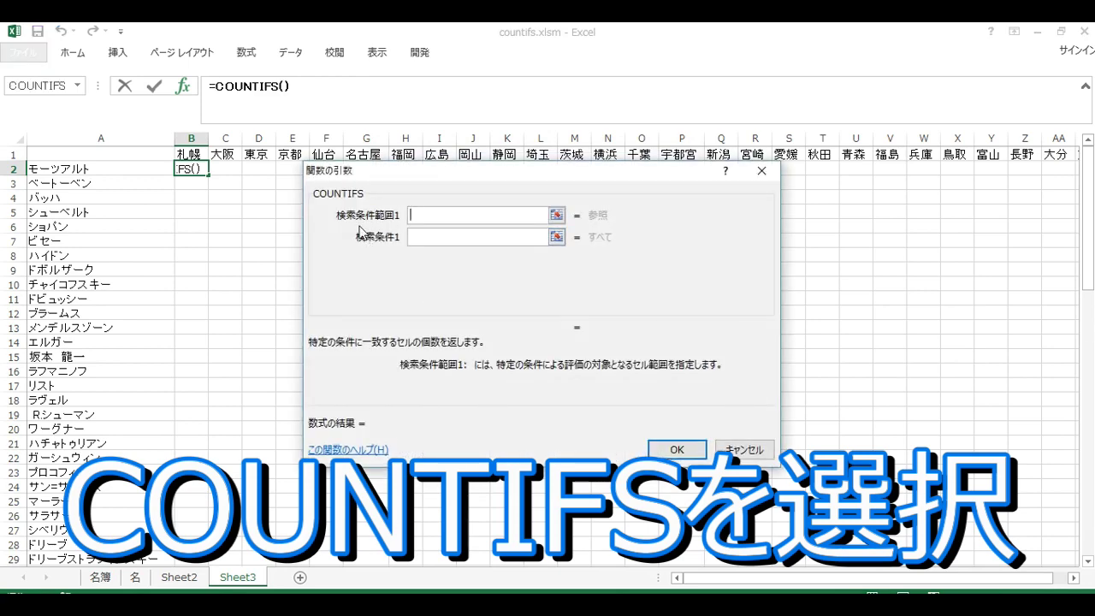
{"action": "left_click", "coordinate": [557, 215]}
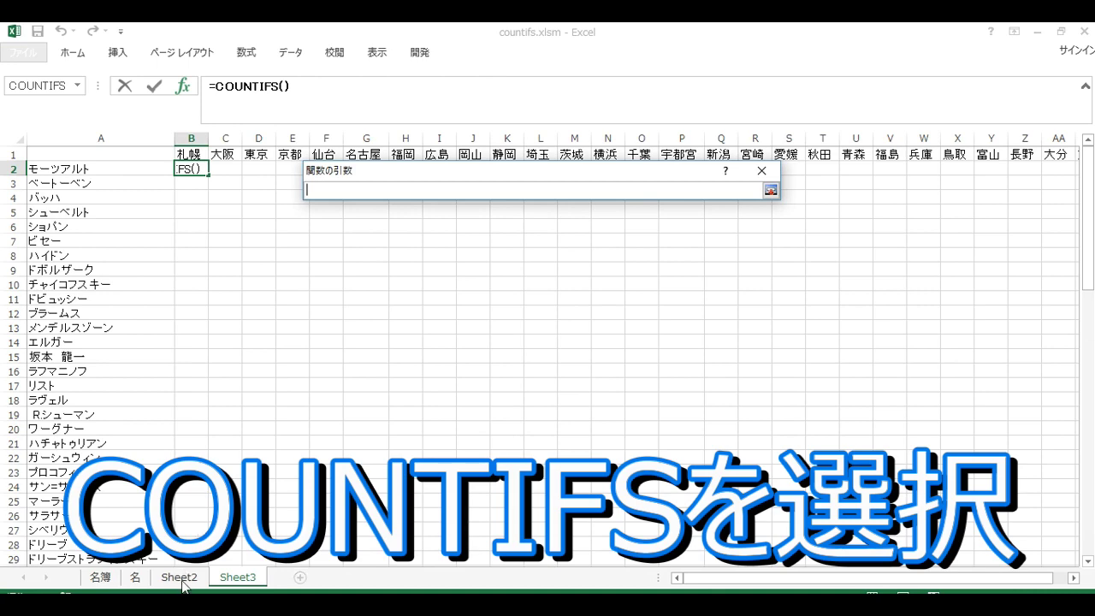
{"action": "left_click", "coordinate": [136, 578]}
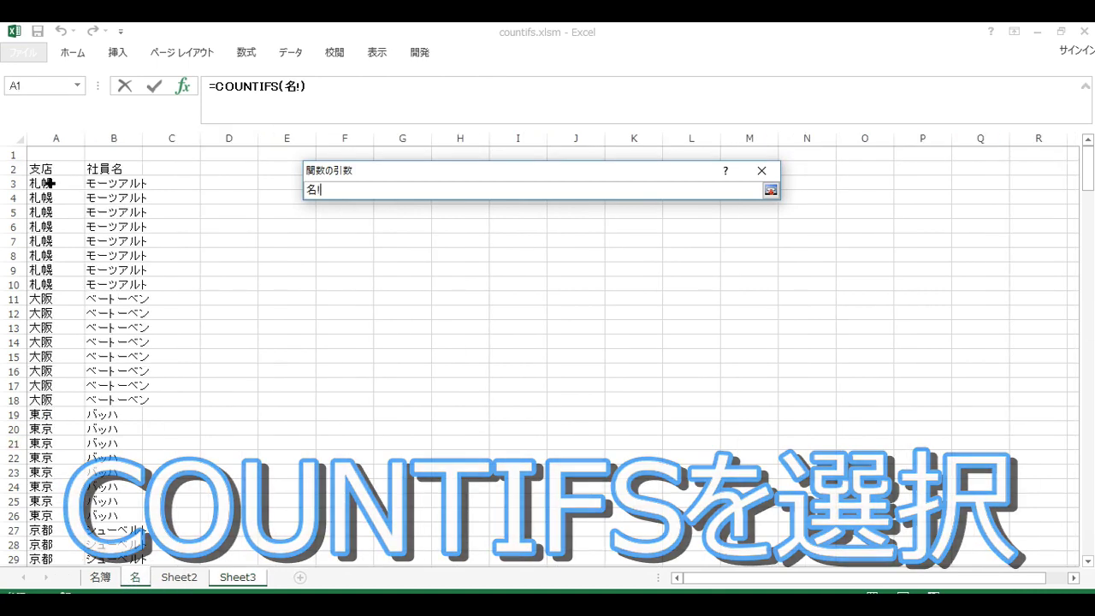
{"action": "left_click", "coordinate": [67, 141]}
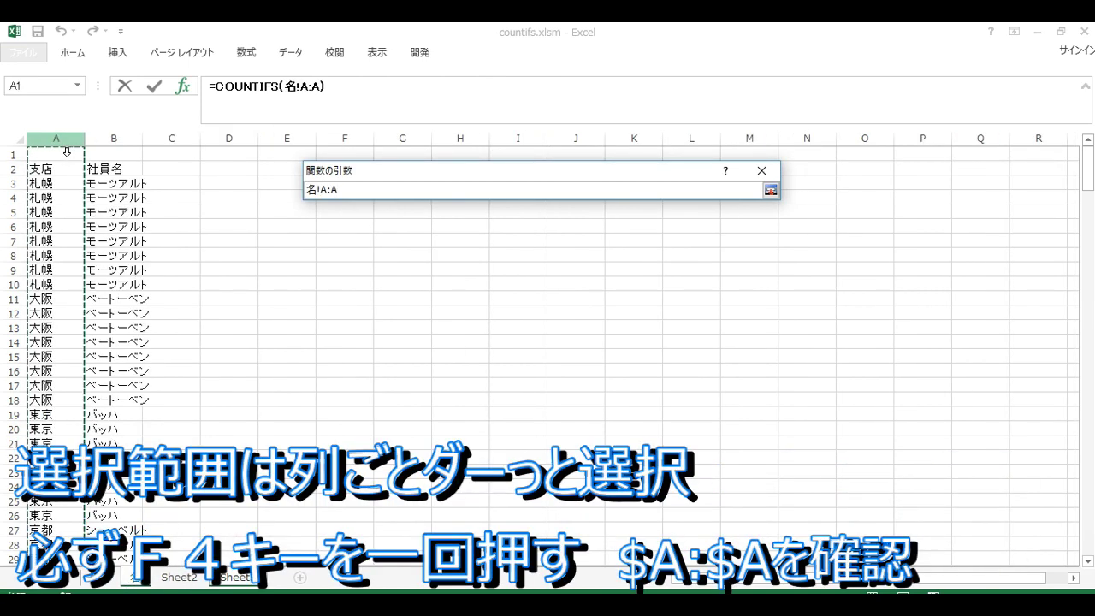
{"action": "key", "text": "F4"}
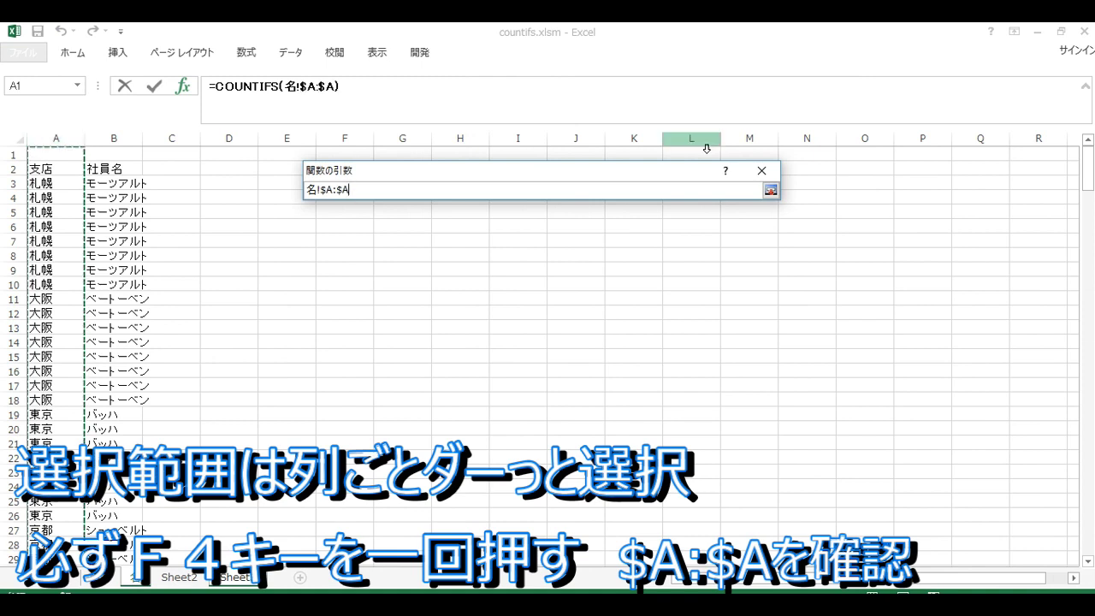
{"action": "left_click", "coordinate": [770, 190]}
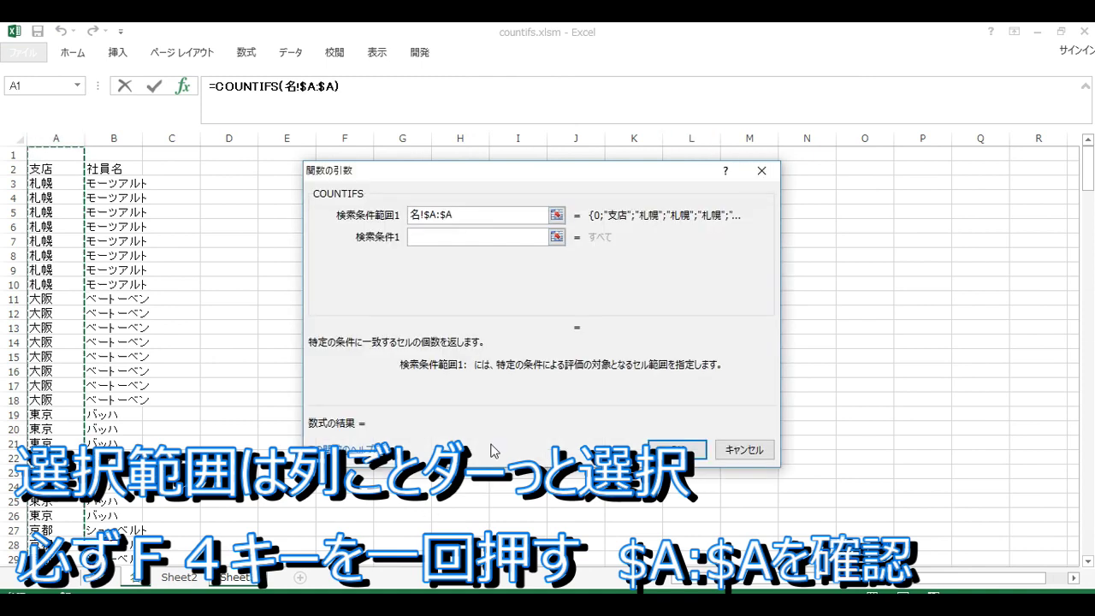
Set criteria 1 of the COUNTIFS function to the branch header B$1, locking only the row
{"action": "left_click", "coordinate": [556, 239]}
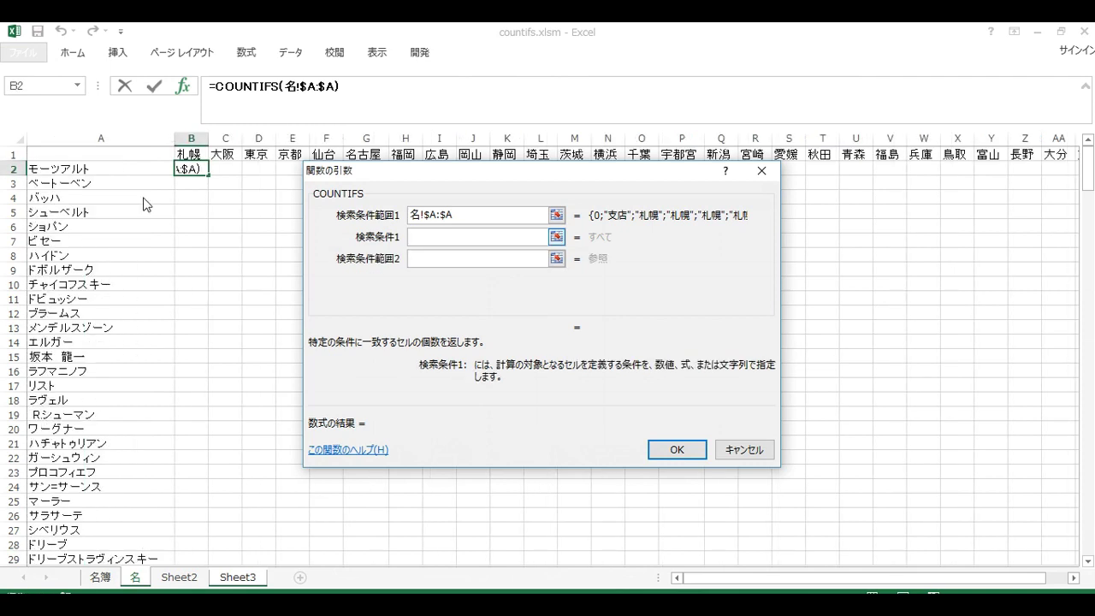
{"action": "left_click", "coordinate": [189, 158]}
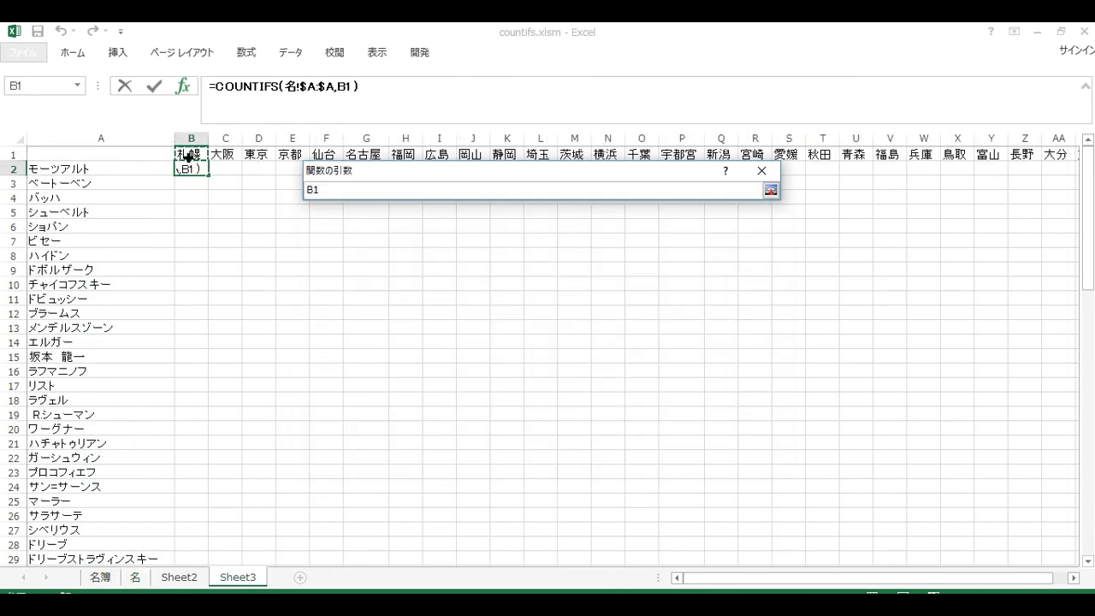
{"action": "key", "text": "F4"}
{"action": "key", "text": "F4"}
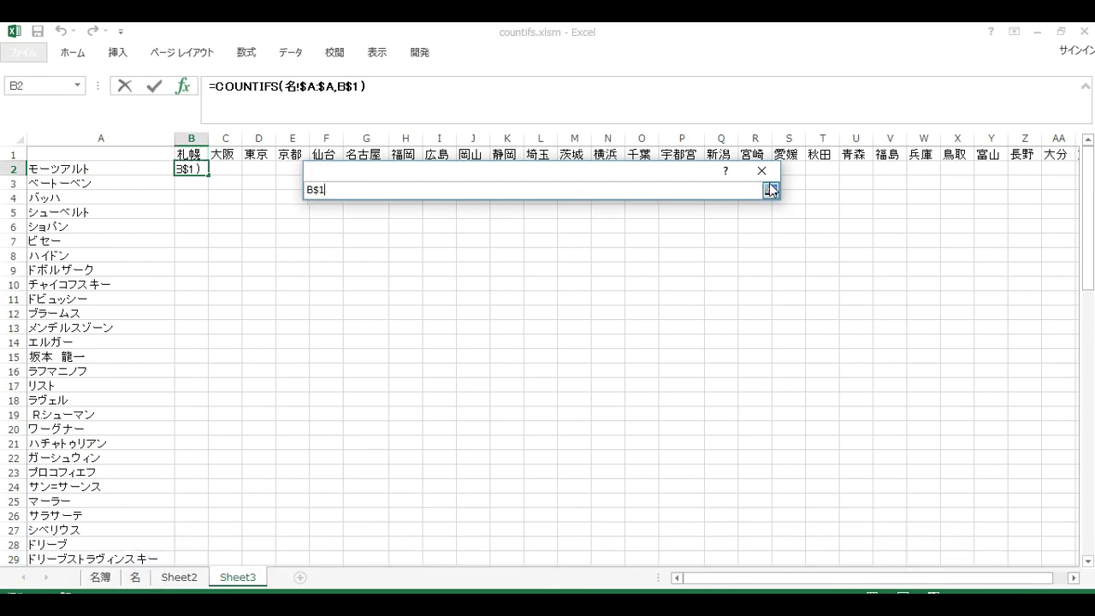
{"action": "left_click", "coordinate": [771, 189]}
Set criteria range 2 to the employee name column of the 名 sheet as the absolute reference 名!$B:$B
{"action": "left_click", "coordinate": [557, 260]}
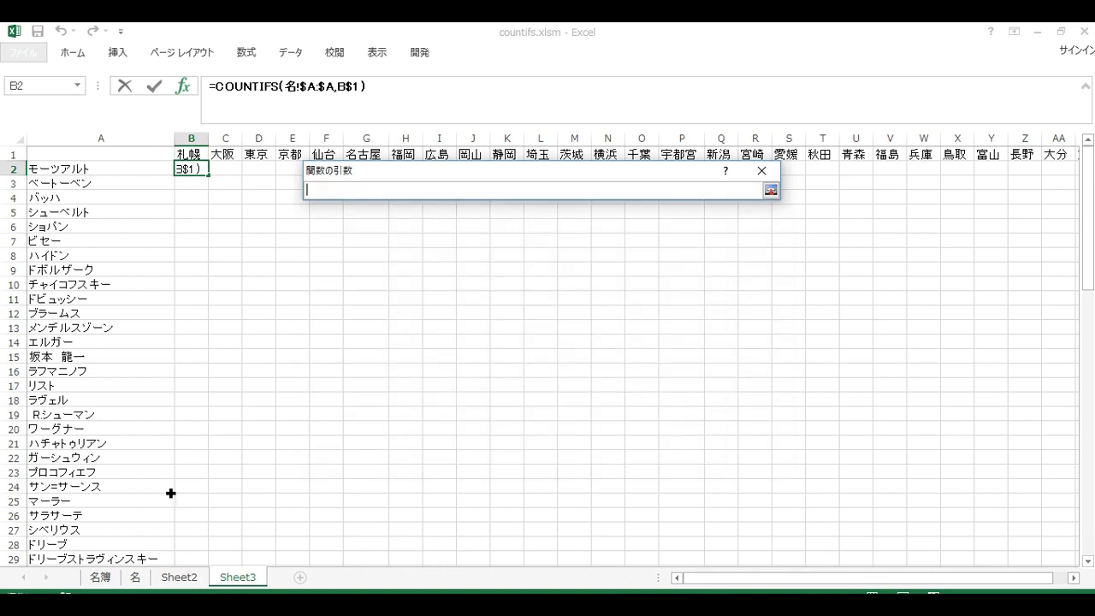
{"action": "left_click", "coordinate": [135, 577]}
{"action": "left_click", "coordinate": [133, 140]}
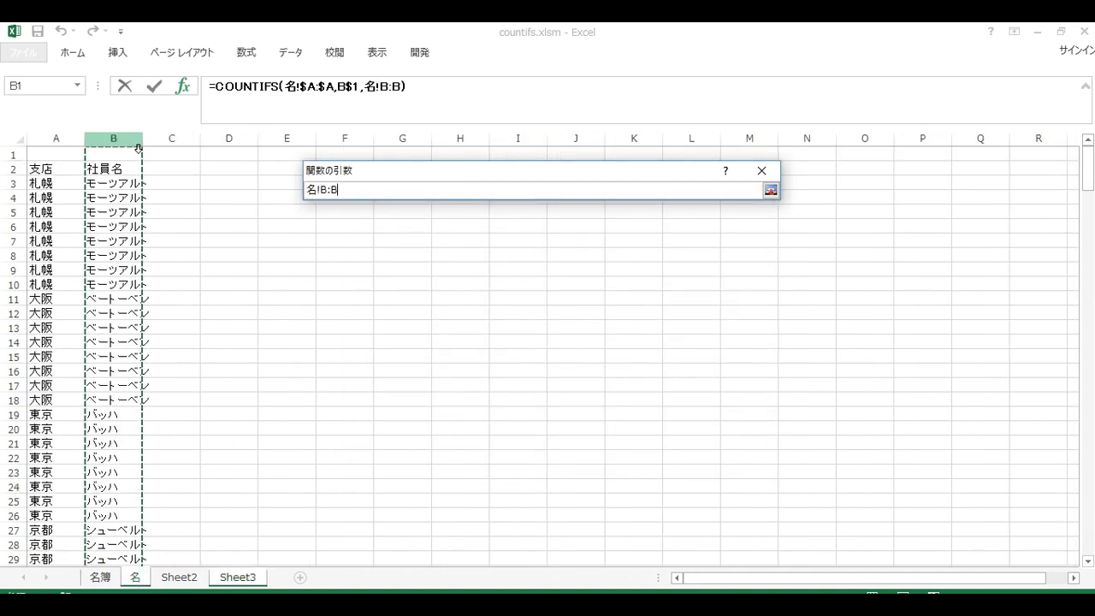
{"action": "key", "text": "F4"}
{"action": "left_click", "coordinate": [771, 189]}
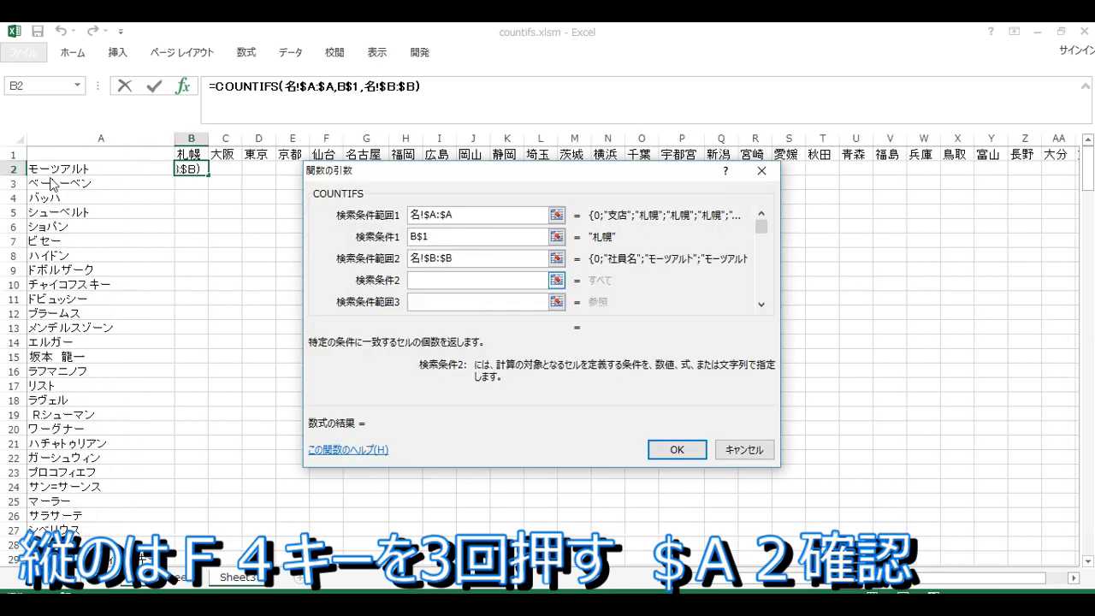
Set criteria 2 to the employee name cell $A2, locking only the column, and complete the COUNTIFS formula
{"action": "left_click", "coordinate": [59, 170]}
{"action": "key", "text": "F4"}
{"action": "key", "text": "F4"}
{"action": "key", "text": "F4"}
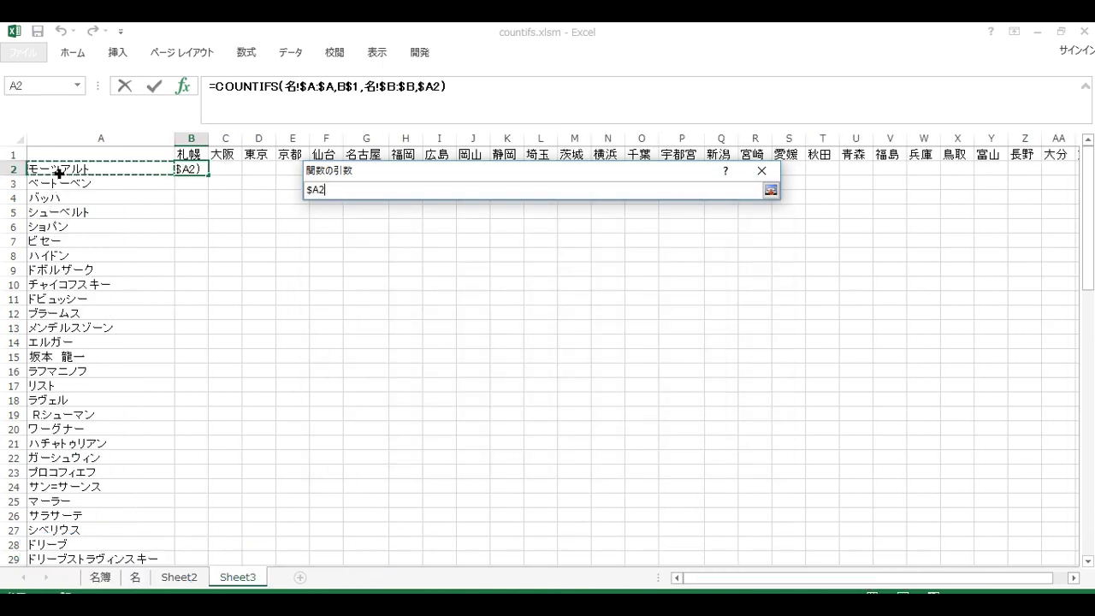
{"action": "key", "text": "Return"}
{"action": "key", "text": "Return"}
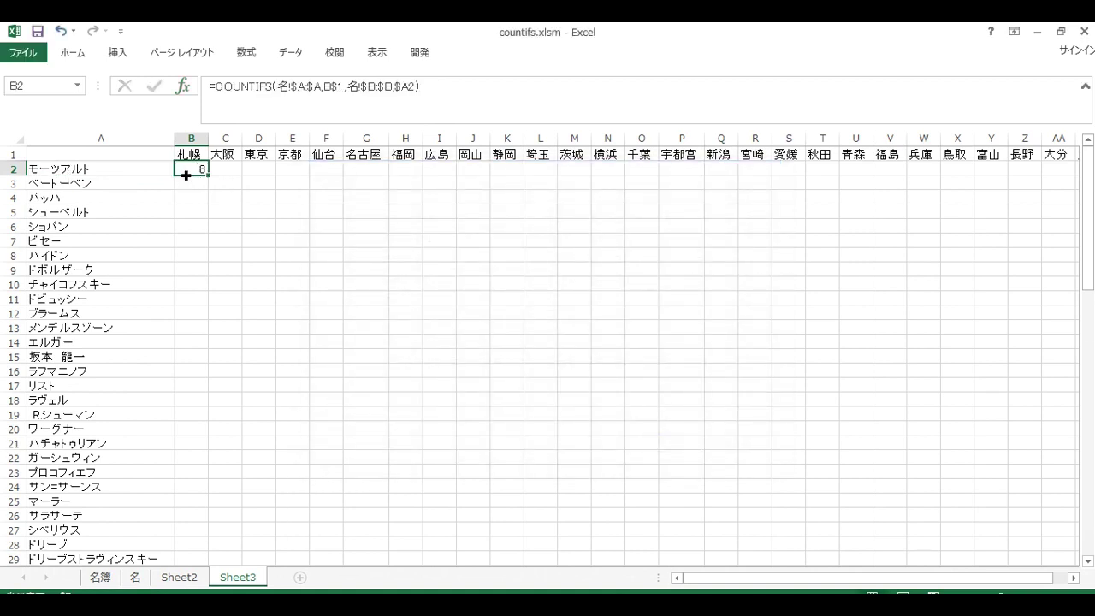
Copy the B2 formula across row 2 to column AB, and copy that row down to the employee rows below
{"action": "left_click_drag", "start_coordinate": [189, 176], "coordinate": [947, 171]}
{"action": "key", "text": "ctrl+v"}
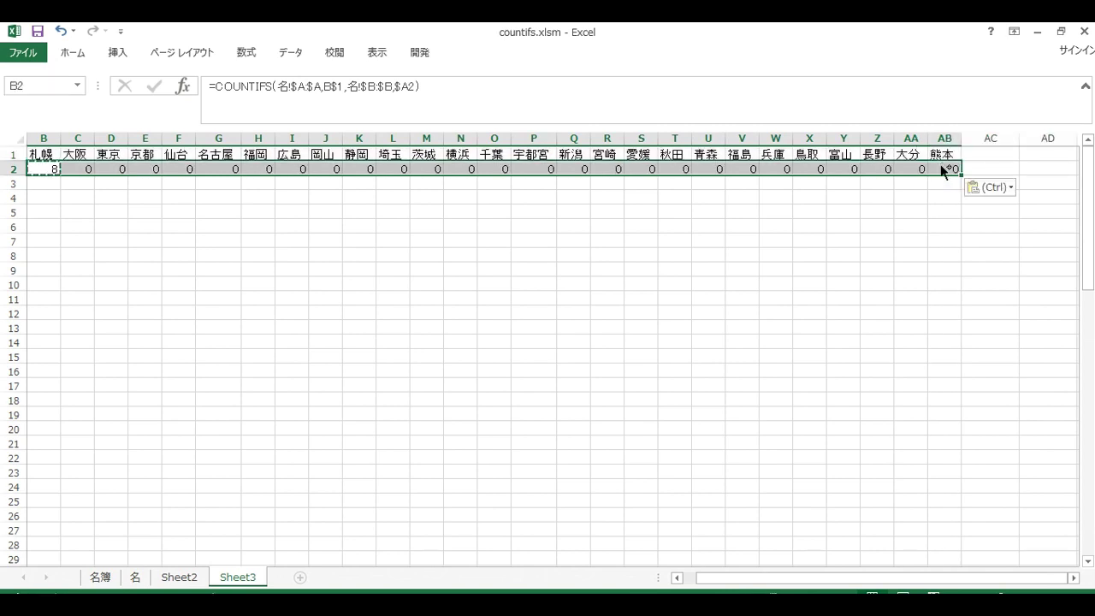
{"action": "left_click_drag", "start_coordinate": [843, 579], "coordinate": [486, 518]}
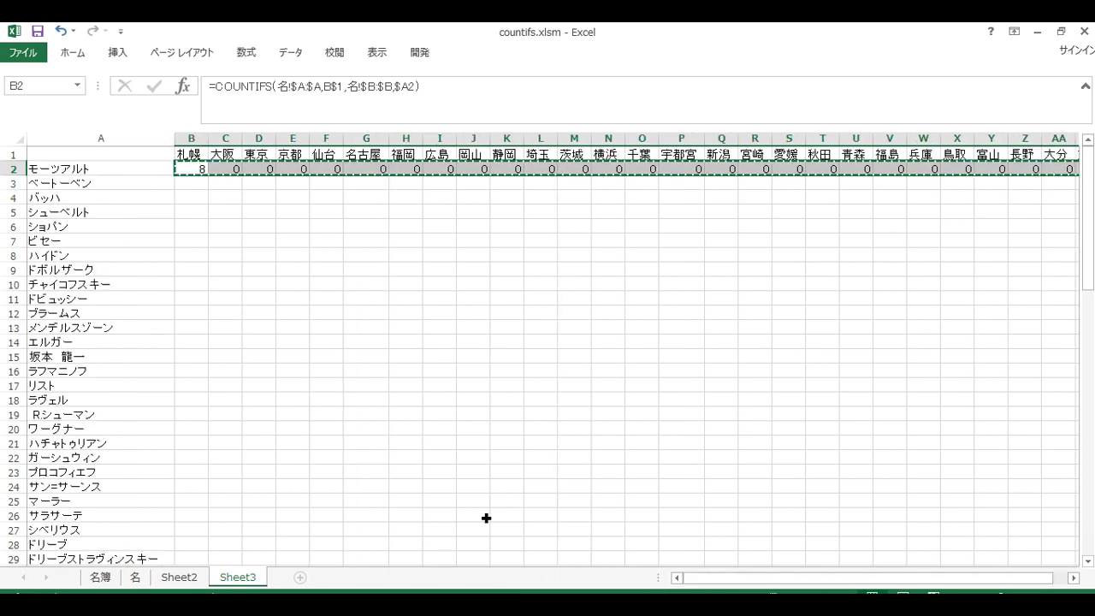
{"action": "left_click_drag", "start_coordinate": [192, 189], "coordinate": [187, 506]}
{"action": "key", "text": "ctrl+v"}
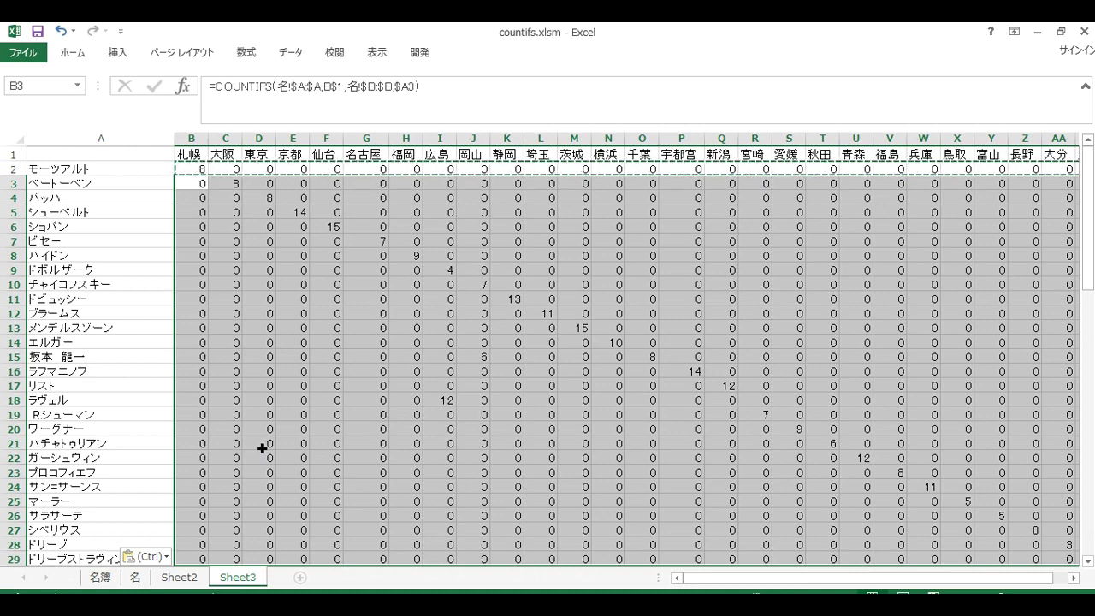
Inspect the COUNTIFS formulas in several cells of the filled table, including F19, I12, B2 and F5
{"action": "left_click", "coordinate": [261, 448]}
{"action": "left_click", "coordinate": [333, 414]}
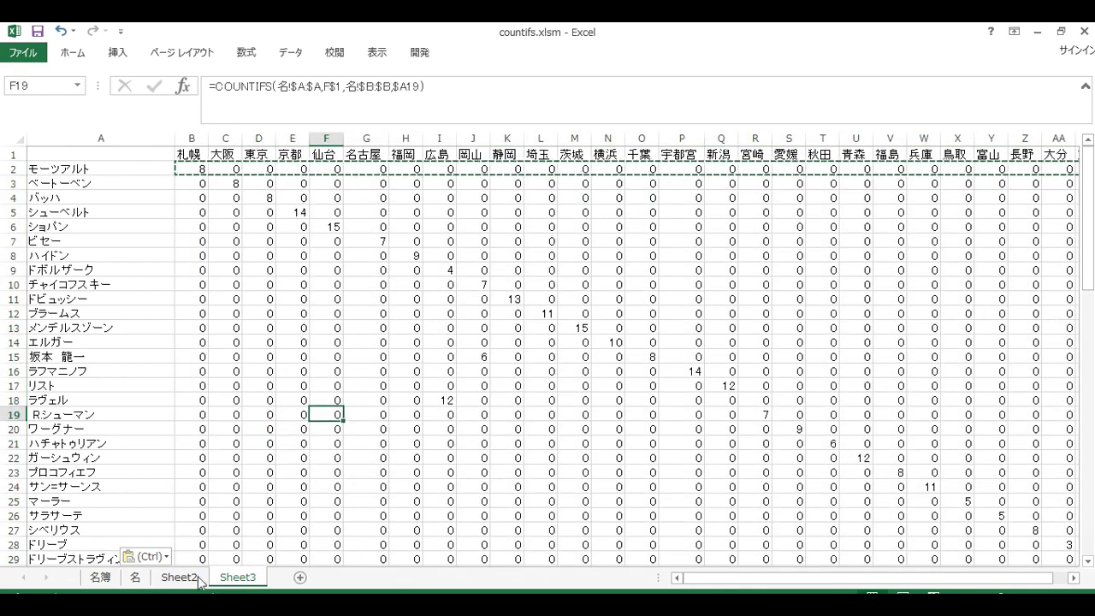
{"action": "left_click", "coordinate": [454, 313]}
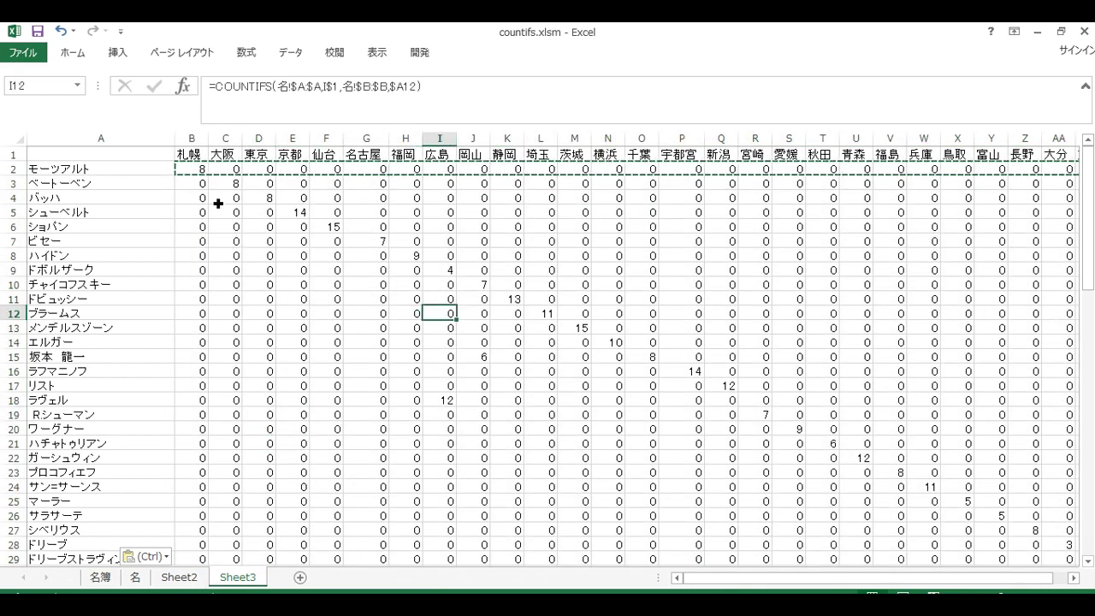
{"action": "left_click", "coordinate": [199, 170]}
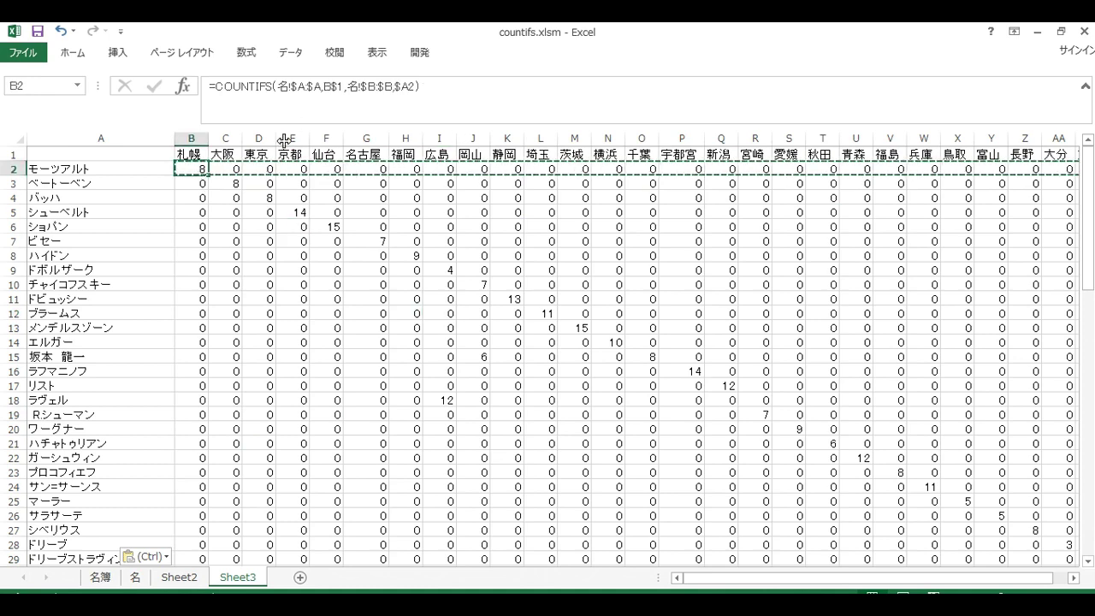
{"action": "left_click", "coordinate": [334, 214]}
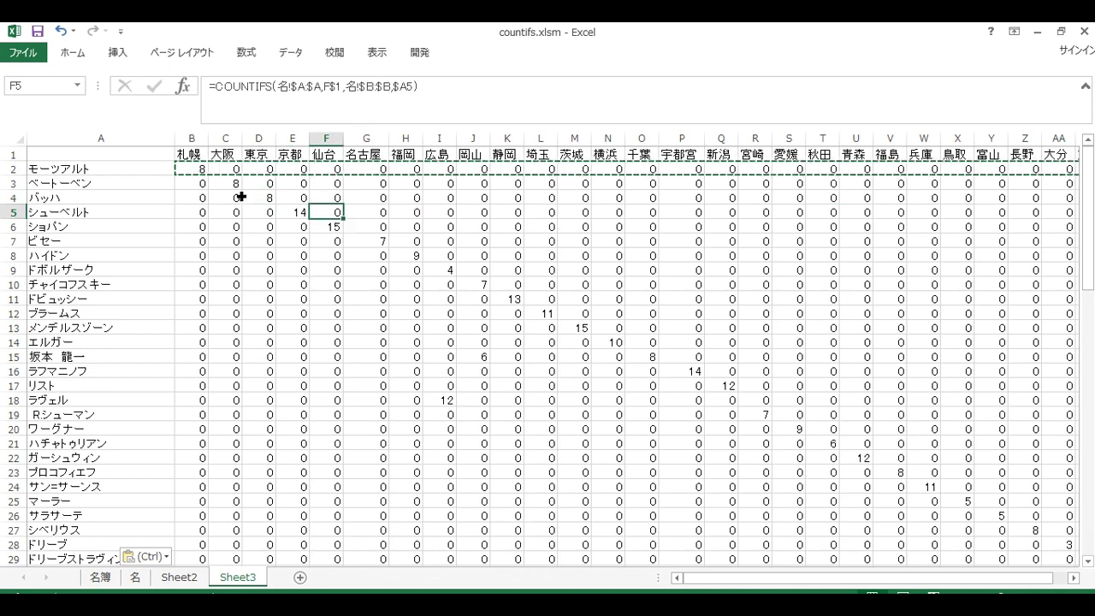
Clear the formula from cell B2 and reselect the empty cell
{"action": "double_click", "coordinate": [204, 171]}
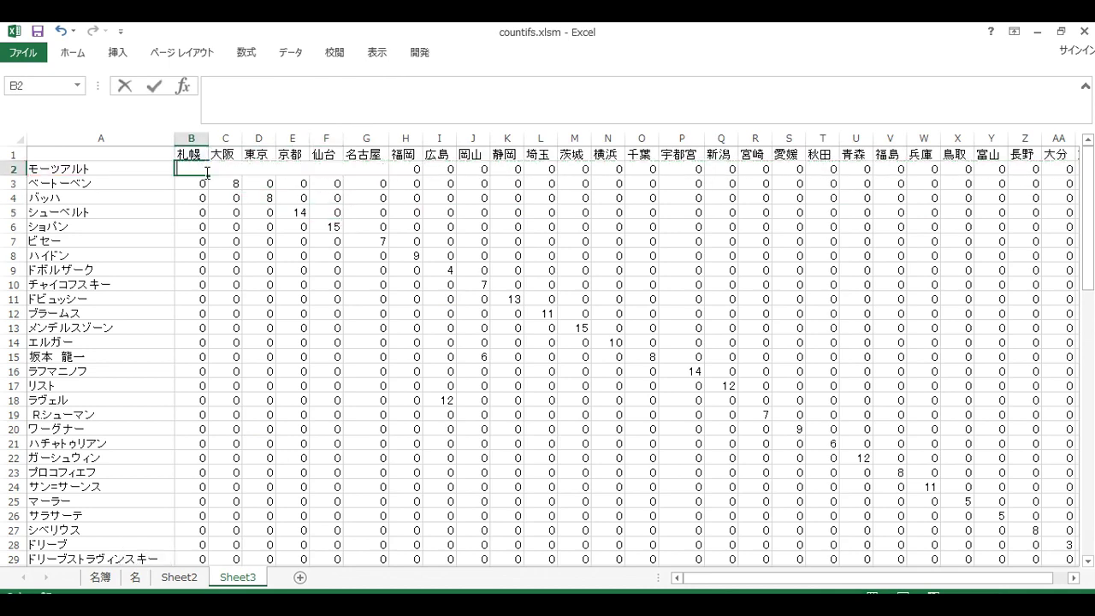
{"action": "left_click", "coordinate": [447, 255]}
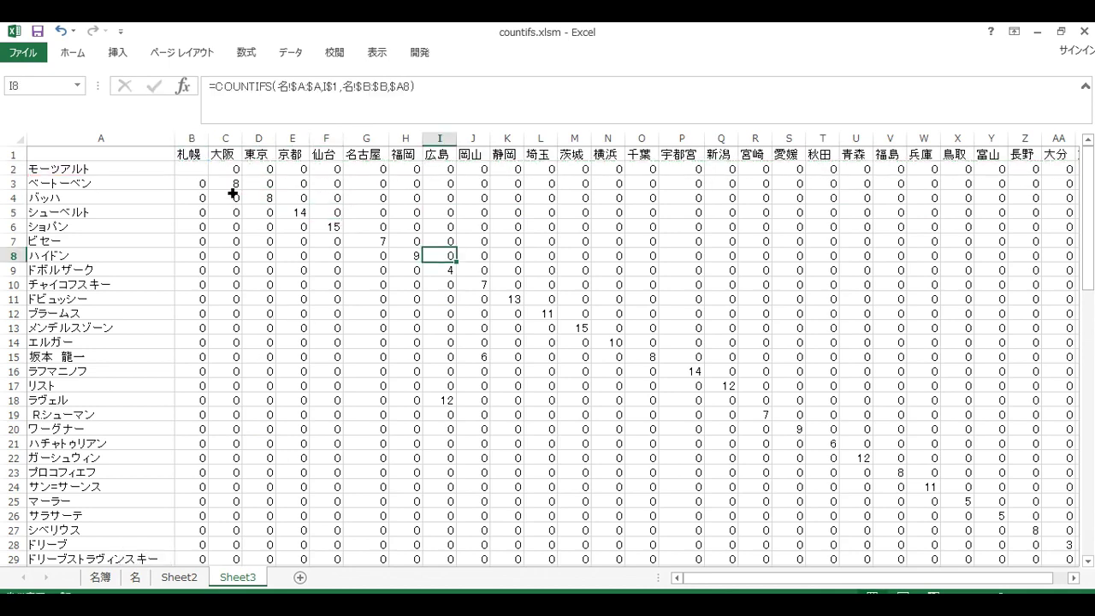
{"action": "left_click", "coordinate": [200, 172]}
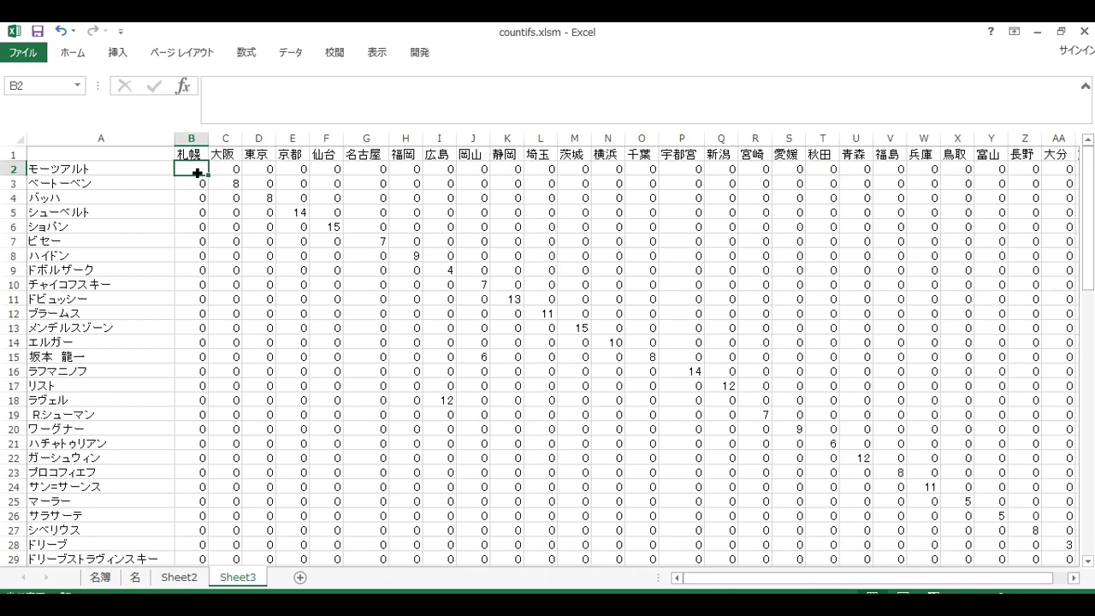
{"action": "left_click", "coordinate": [420, 52]}
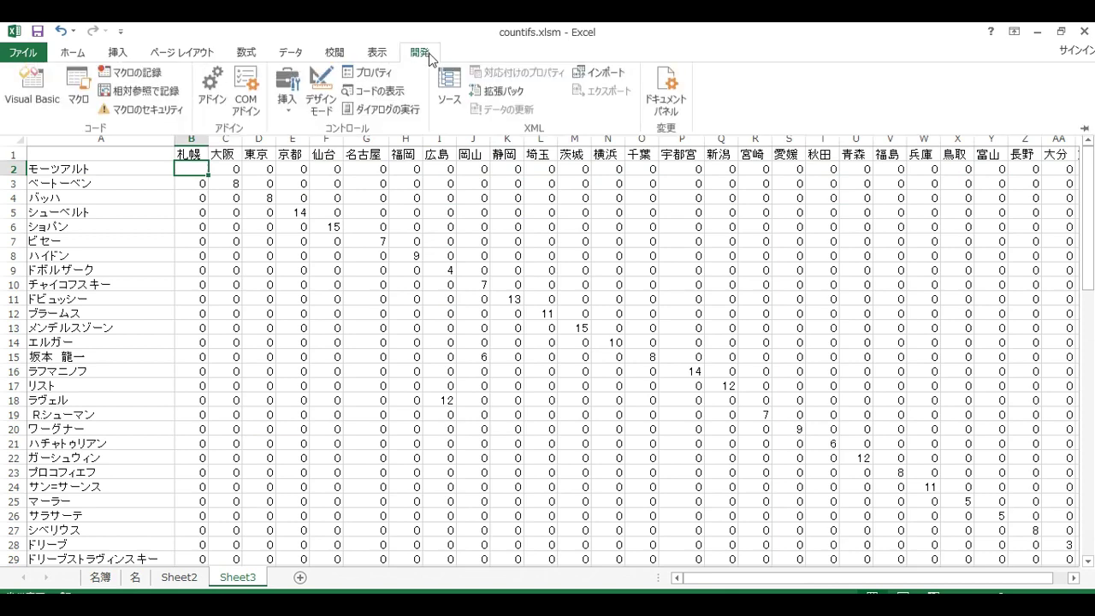
{"action": "left_click", "coordinate": [29, 102]}
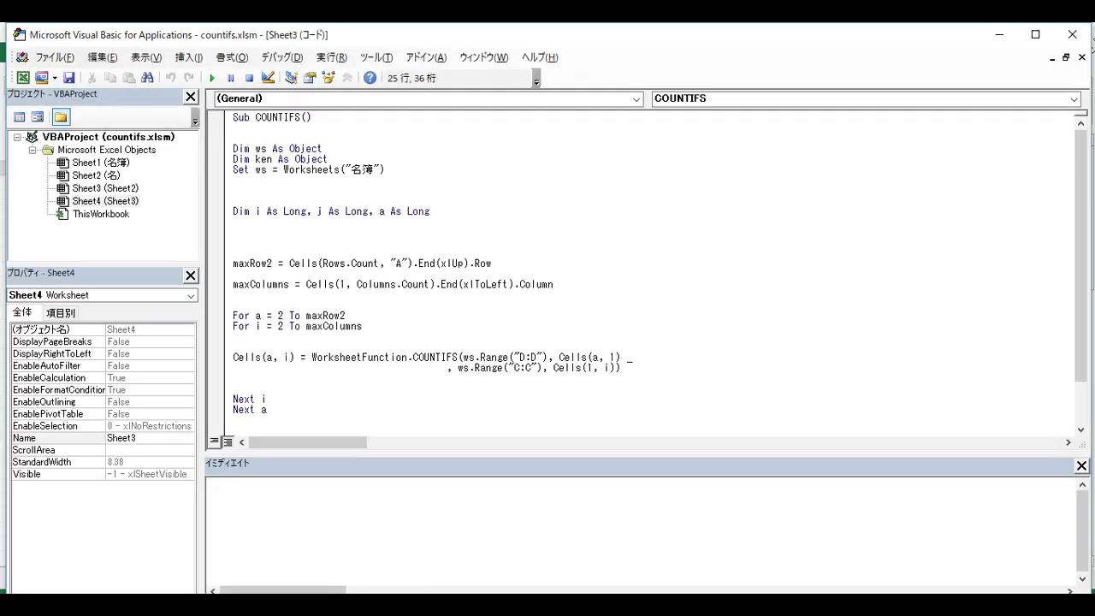
{"action": "left_click", "coordinate": [1072, 34]}
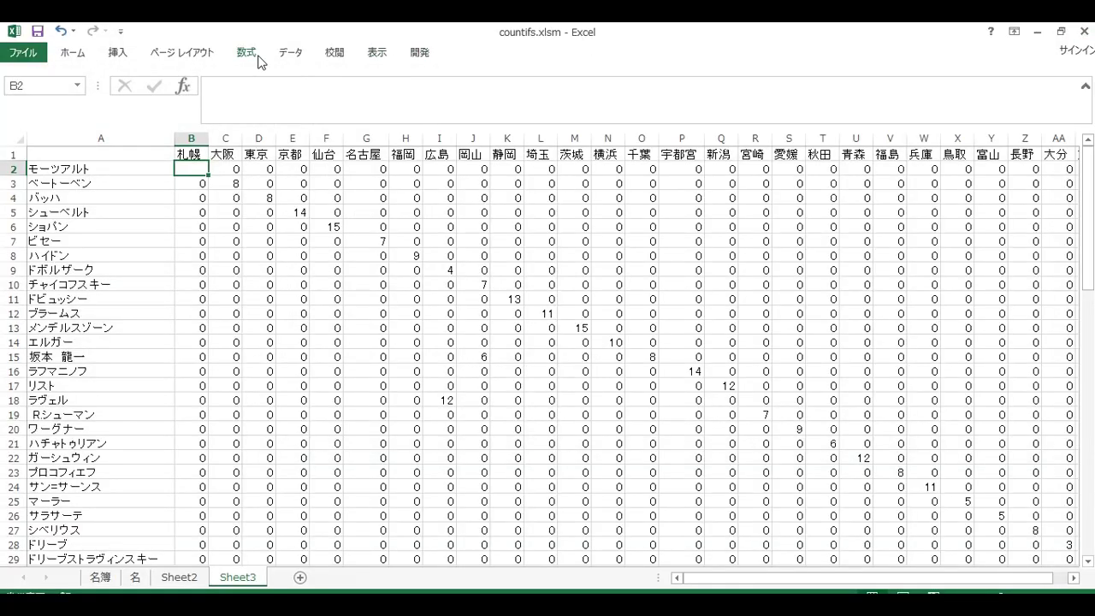
Start a COUNTIFS function in B2 and set criteria range 1 to the branch column 名簿!$C:$C as an absolute reference
{"action": "left_click", "coordinate": [255, 57]}
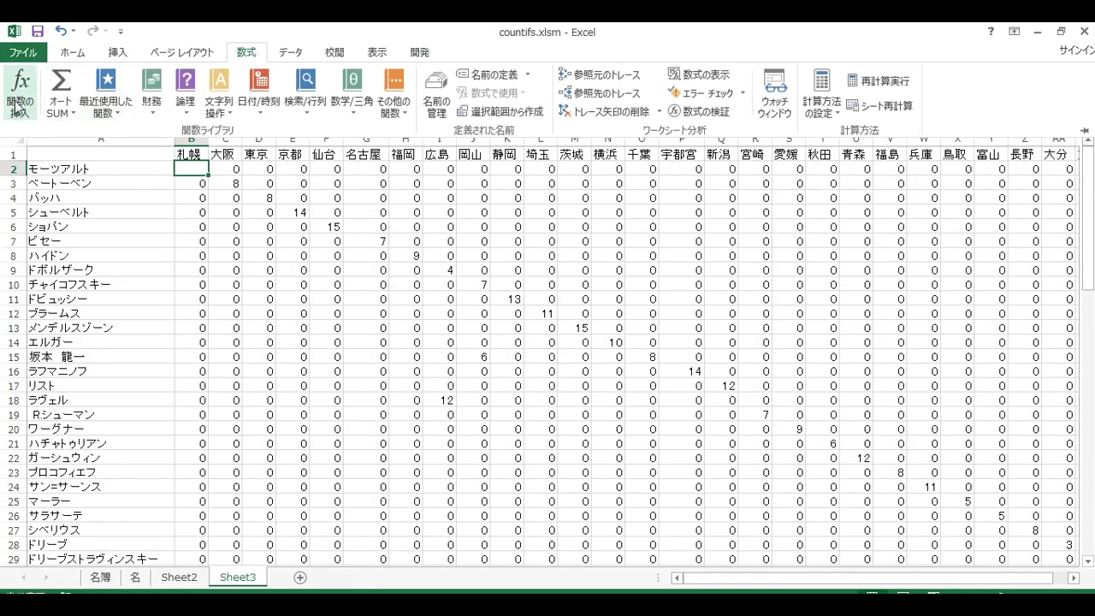
{"action": "left_click", "coordinate": [17, 105]}
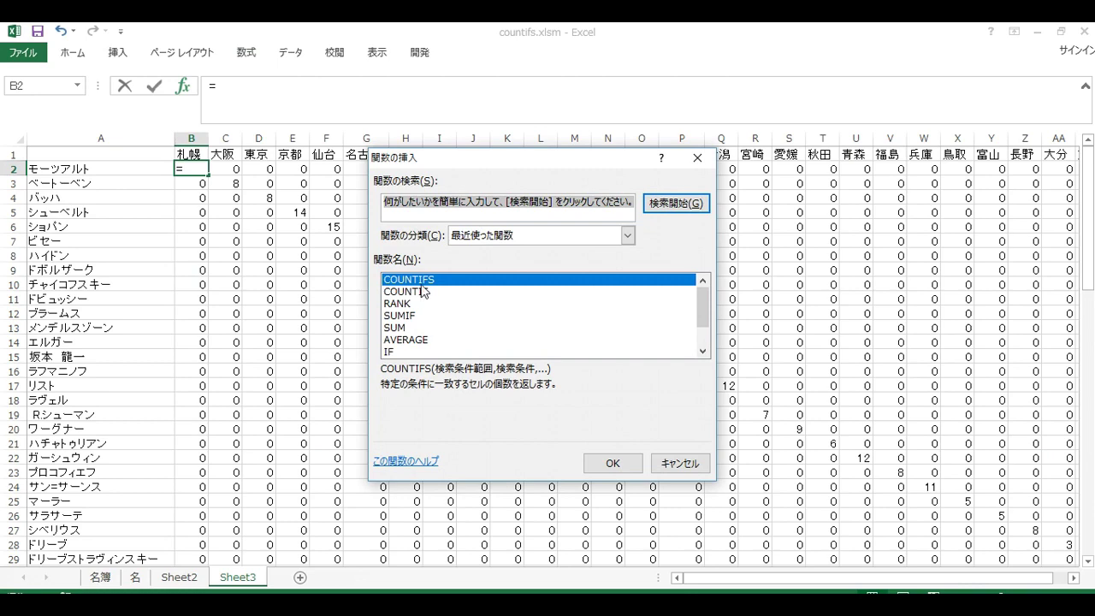
{"action": "double_click", "coordinate": [422, 283]}
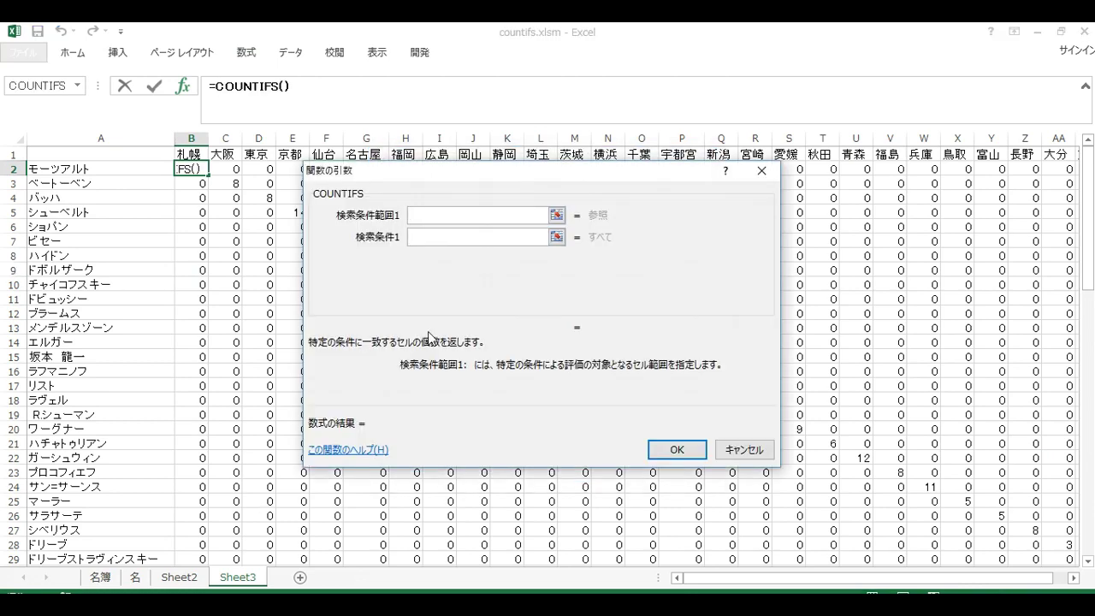
{"action": "left_click", "coordinate": [557, 215]}
{"action": "left_click", "coordinate": [101, 577]}
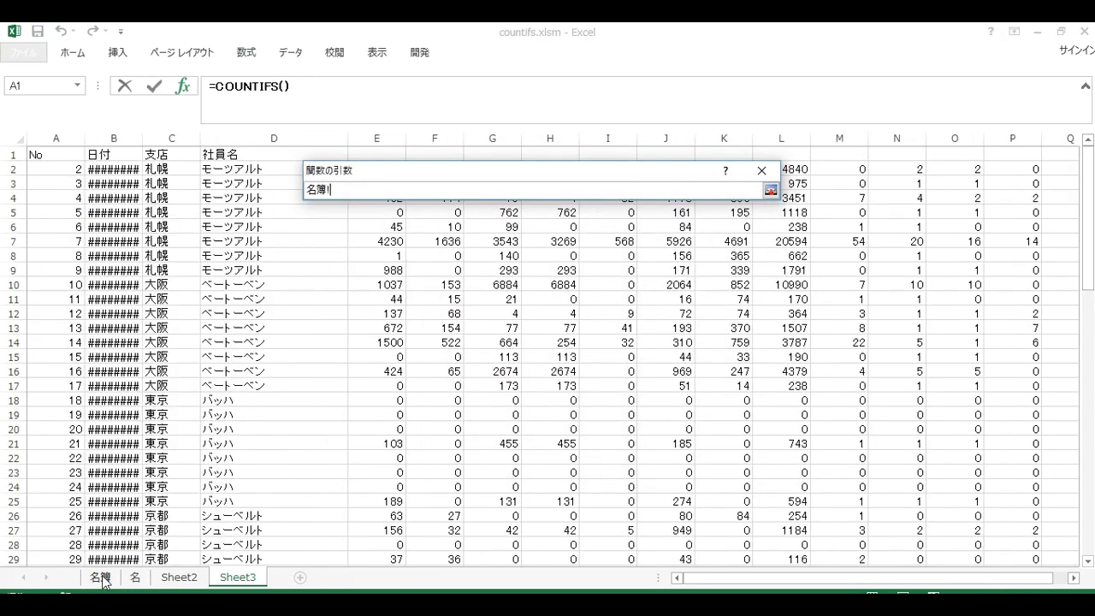
{"action": "left_click", "coordinate": [175, 148]}
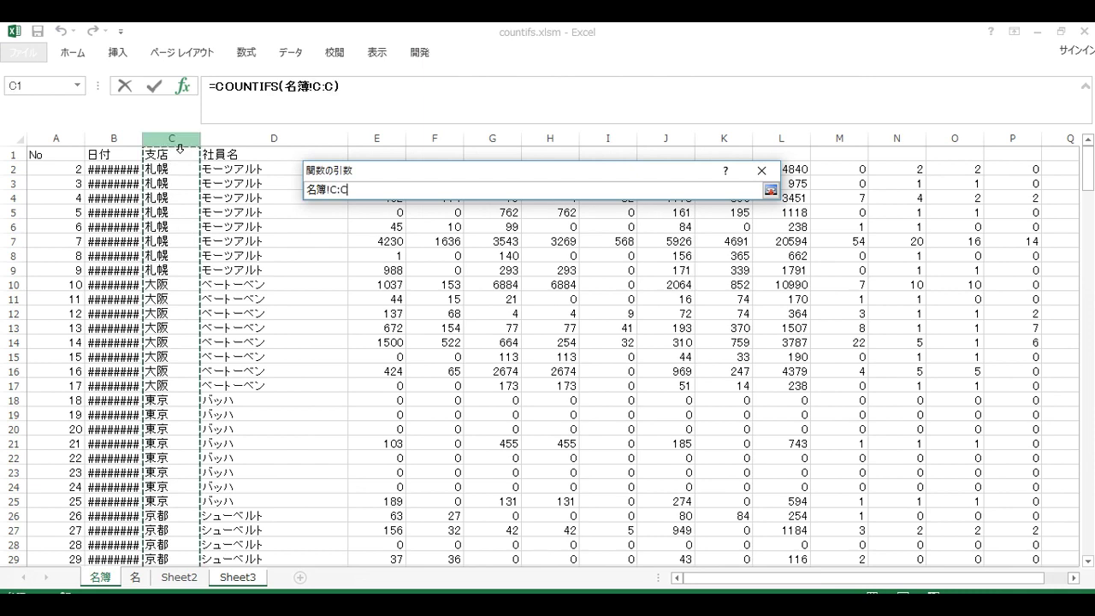
{"action": "key", "text": "F4"}
{"action": "left_click", "coordinate": [771, 189]}
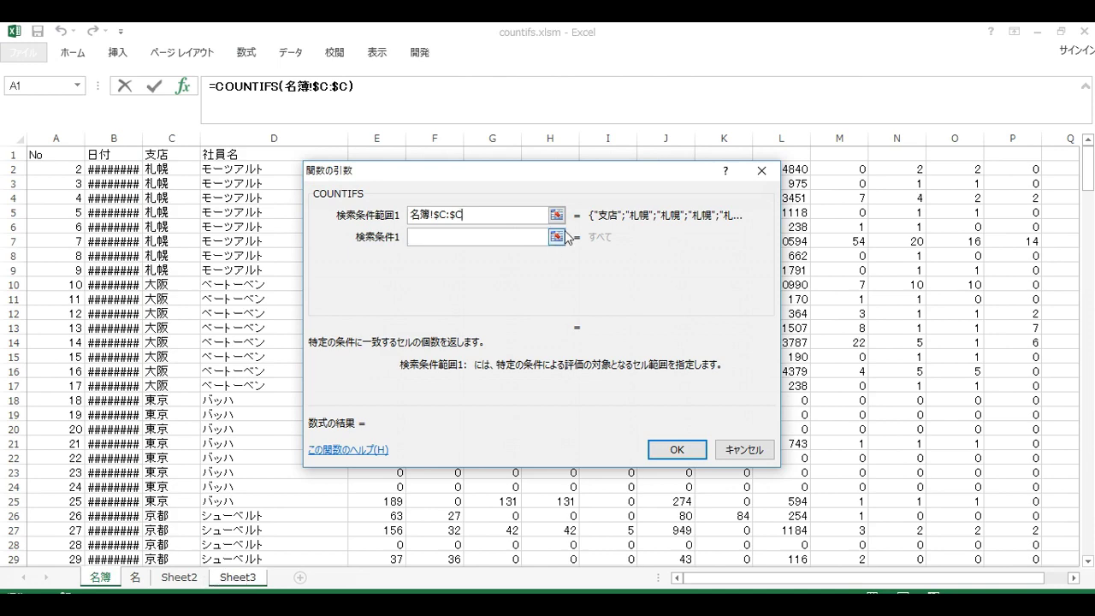
Set criteria 1 to the branch header cell B$1, locking only the row
{"action": "left_click", "coordinate": [558, 239]}
{"action": "left_click", "coordinate": [201, 159]}
{"action": "key", "text": "F4"}
{"action": "key", "text": "F4"}
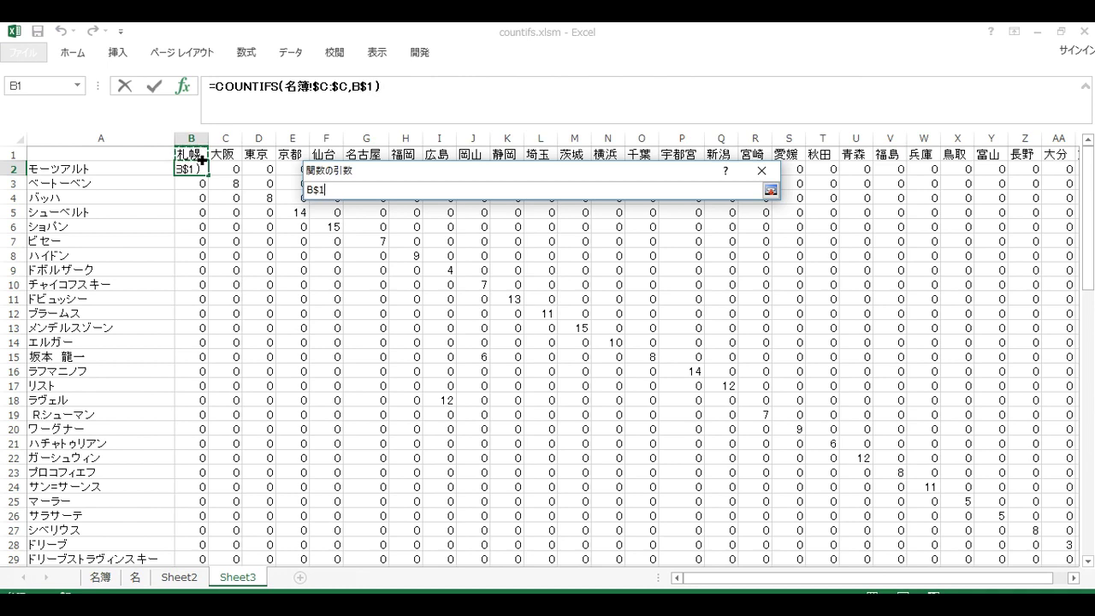
{"action": "left_click", "coordinate": [771, 190]}
Set criteria range 2 to the employee name column 名簿!$D:$D as an absolute reference
{"action": "left_click", "coordinate": [560, 256]}
{"action": "left_click", "coordinate": [101, 578]}
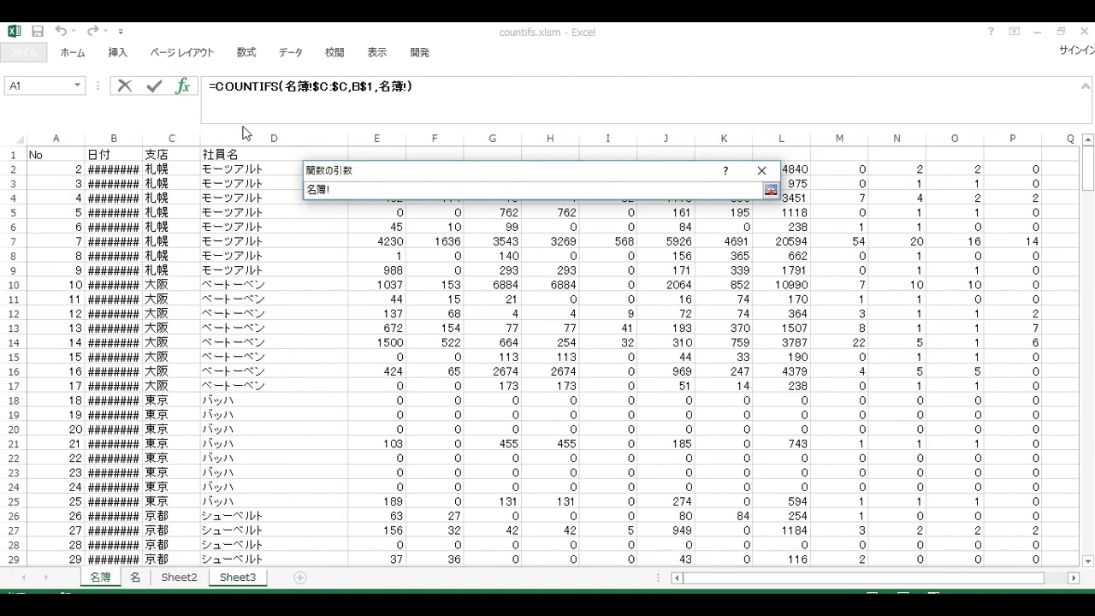
{"action": "left_click", "coordinate": [274, 139]}
{"action": "key", "text": "F4"}
{"action": "left_click", "coordinate": [770, 190]}
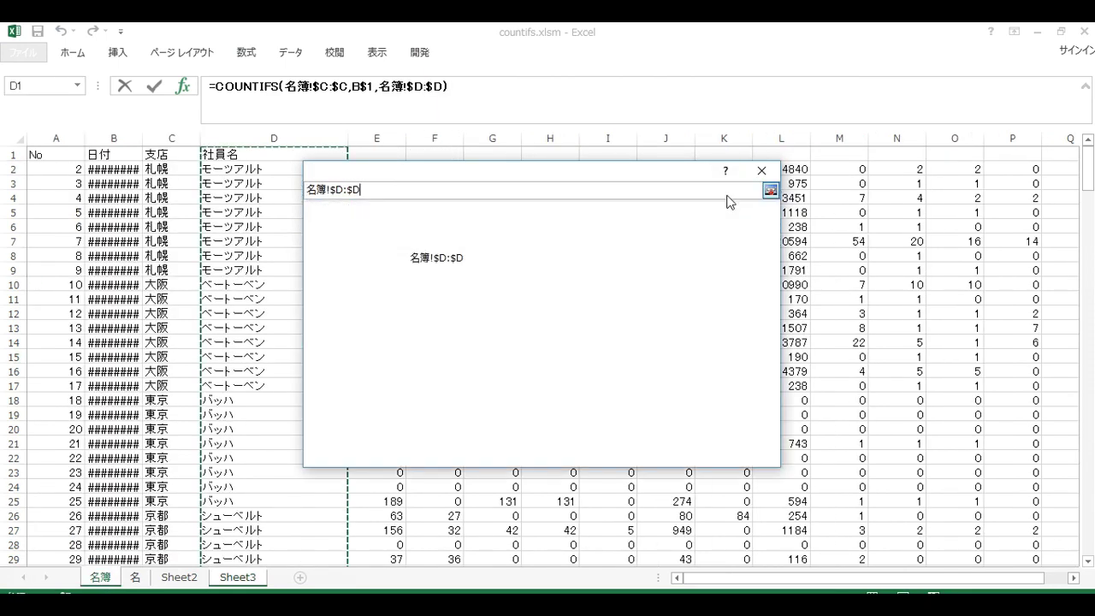
Set criteria 2 to the employee name cell as A$2, locking only the row, and complete the COUNTIFS formula
{"action": "left_click", "coordinate": [557, 283]}
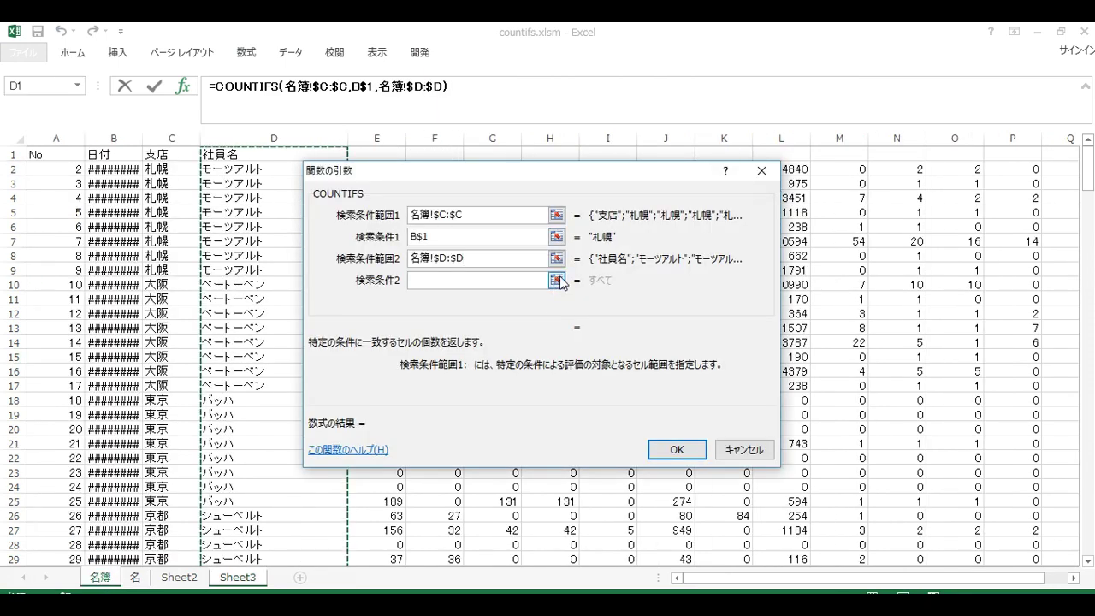
{"action": "left_click", "coordinate": [83, 169]}
{"action": "key", "text": "F4"}
{"action": "key", "text": "F4"}
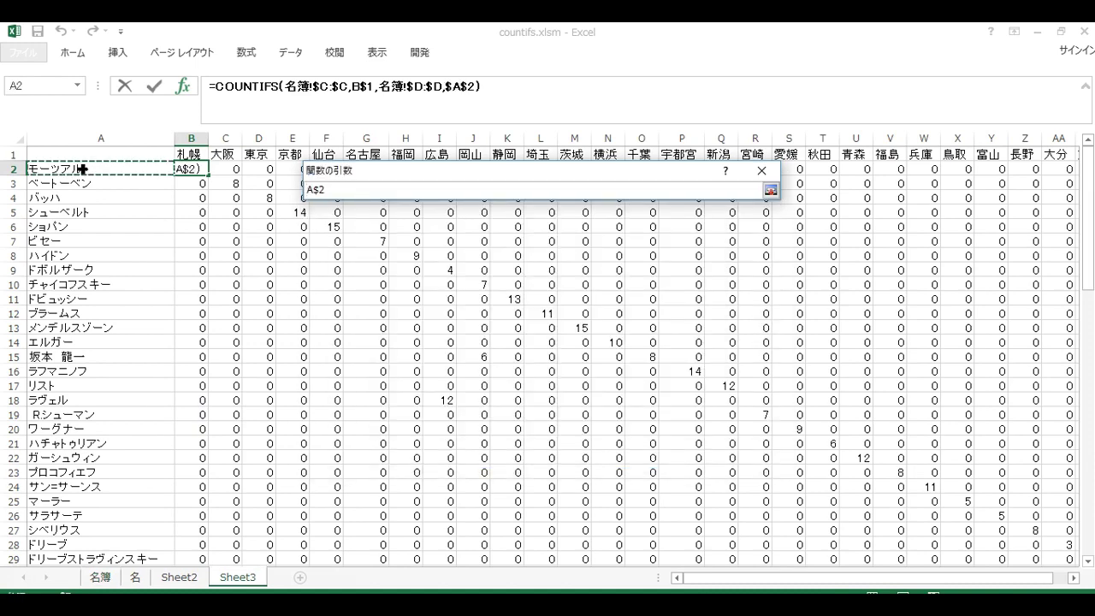
{"action": "key", "text": "Return"}
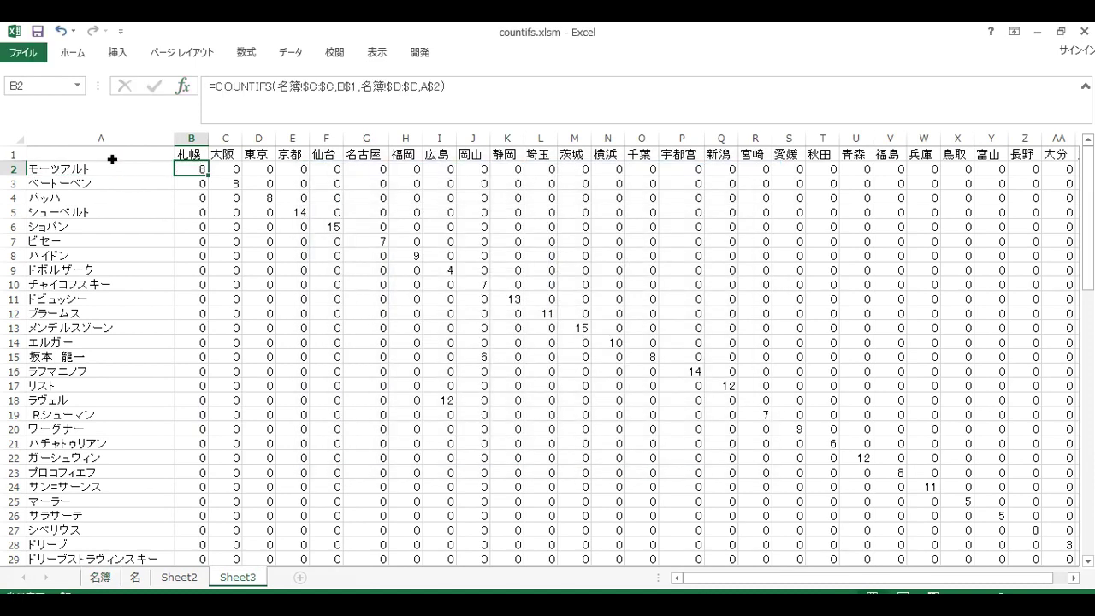
Try to copy the B2 formula with the A$2 reference across the whole table, B2:AB29
{"action": "left_click", "coordinate": [340, 258]}
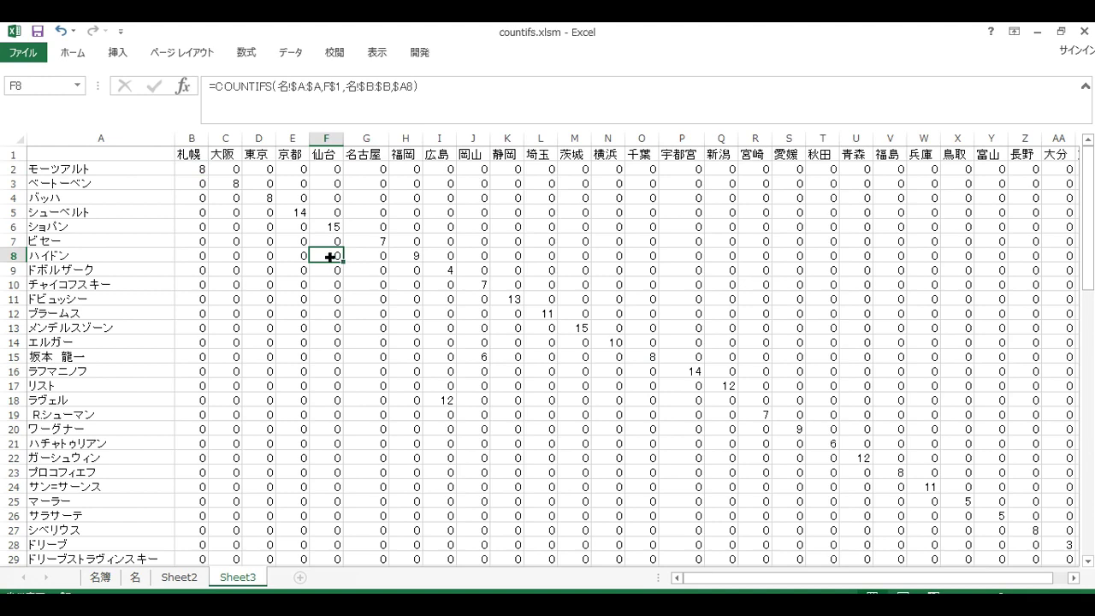
{"action": "left_click", "coordinate": [197, 172]}
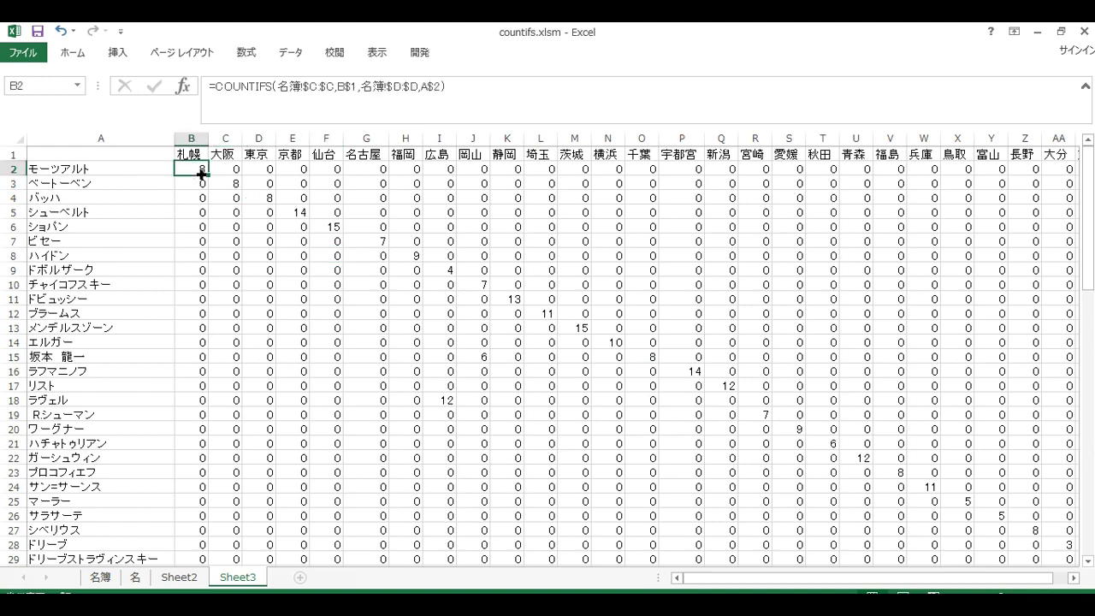
{"action": "left_click_drag", "start_coordinate": [201, 172], "coordinate": [926, 199]}
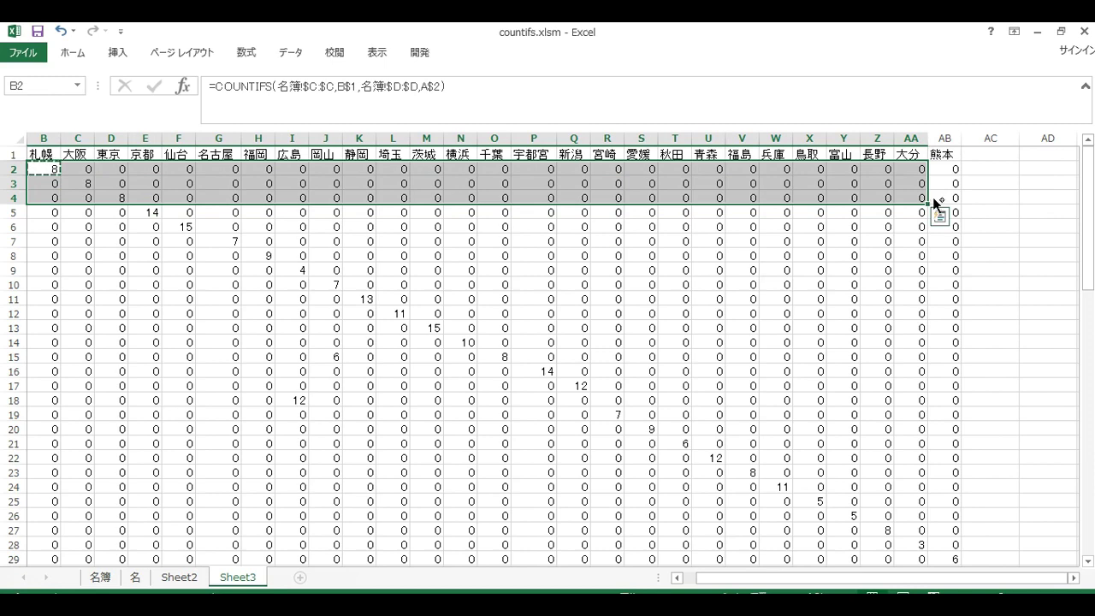
{"action": "left_click_drag", "start_coordinate": [928, 204], "coordinate": [956, 561]}
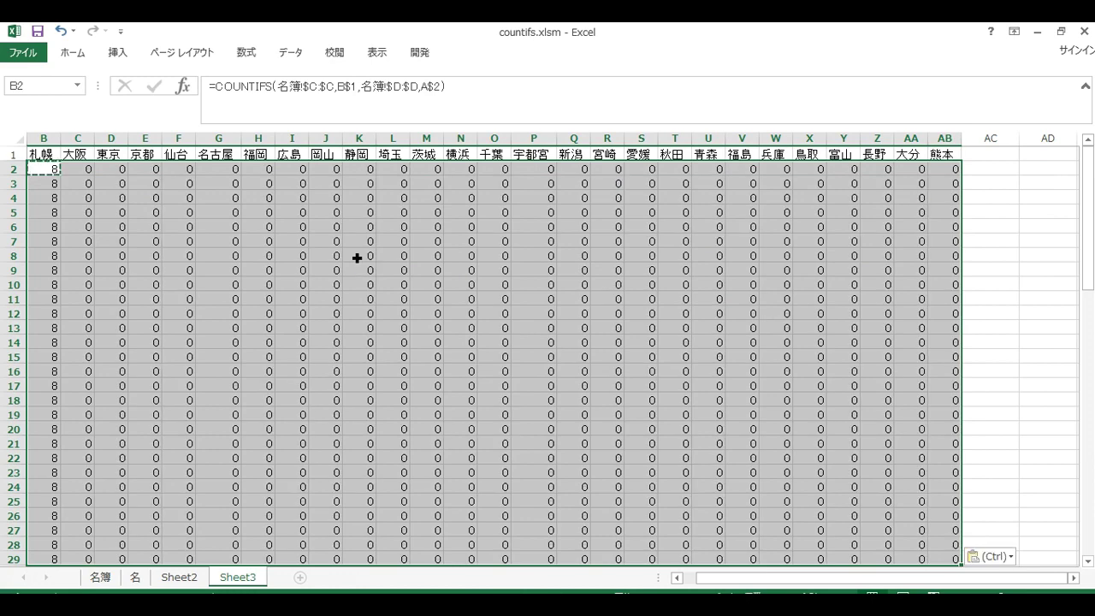
{"action": "left_click_drag", "start_coordinate": [824, 579], "coordinate": [753, 579]}
{"action": "left_click", "coordinate": [288, 374]}
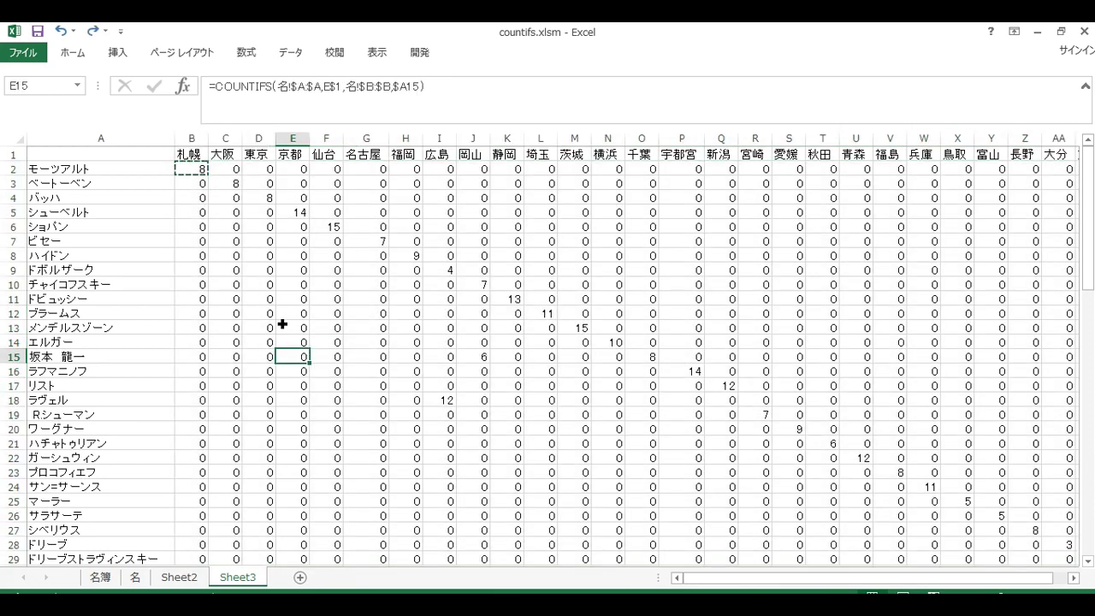
Edit the B2 formula so its last criterion reads $A2, locking the column instead of the row
{"action": "left_click", "coordinate": [200, 170]}
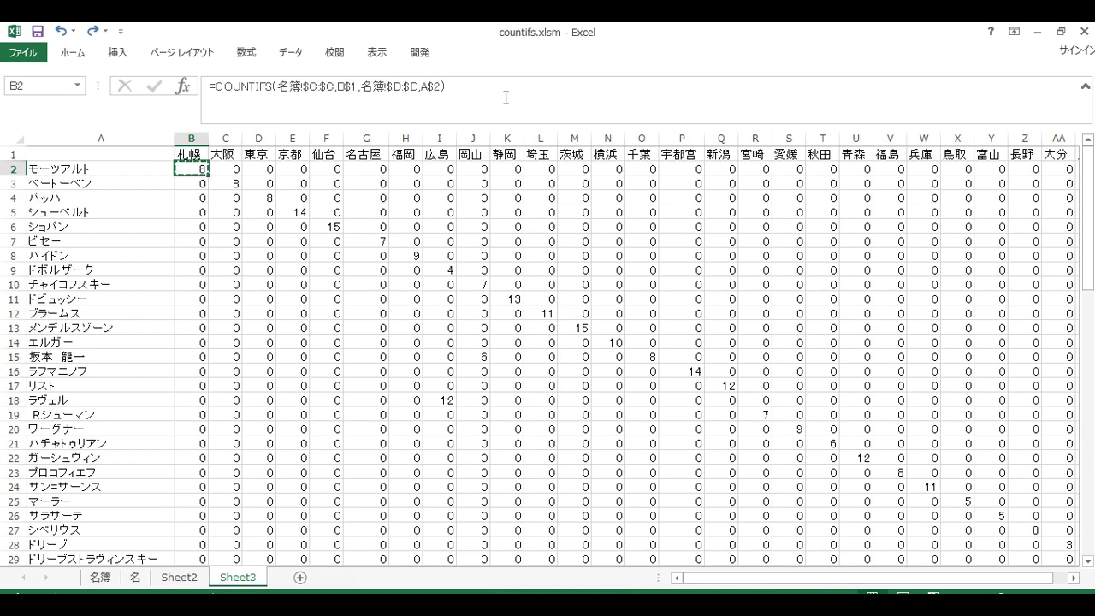
{"action": "left_click", "coordinate": [444, 94]}
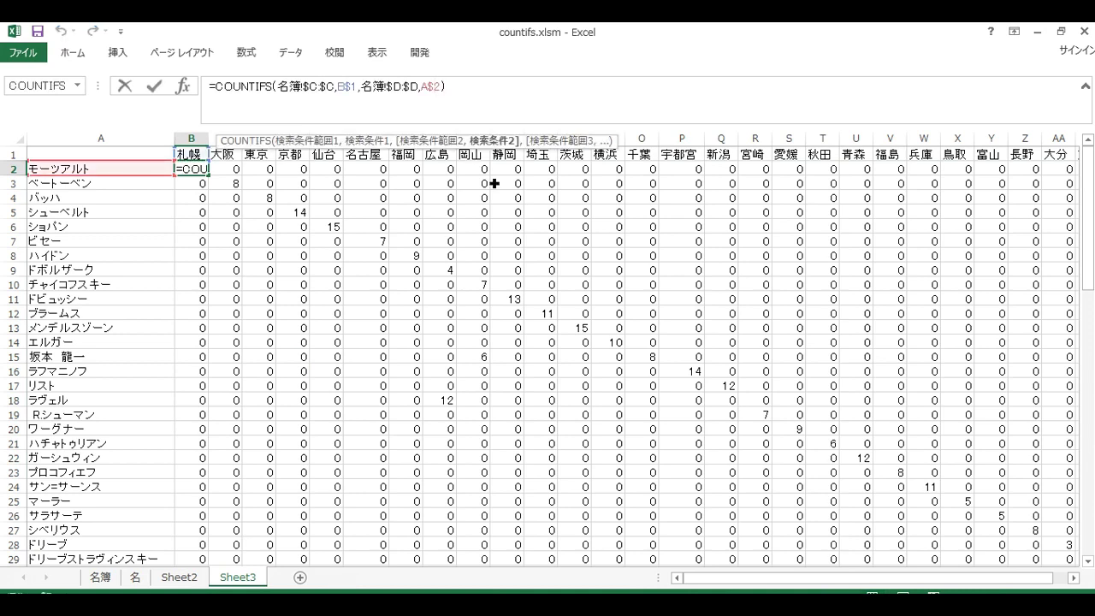
{"action": "key", "text": "BackSpace"}
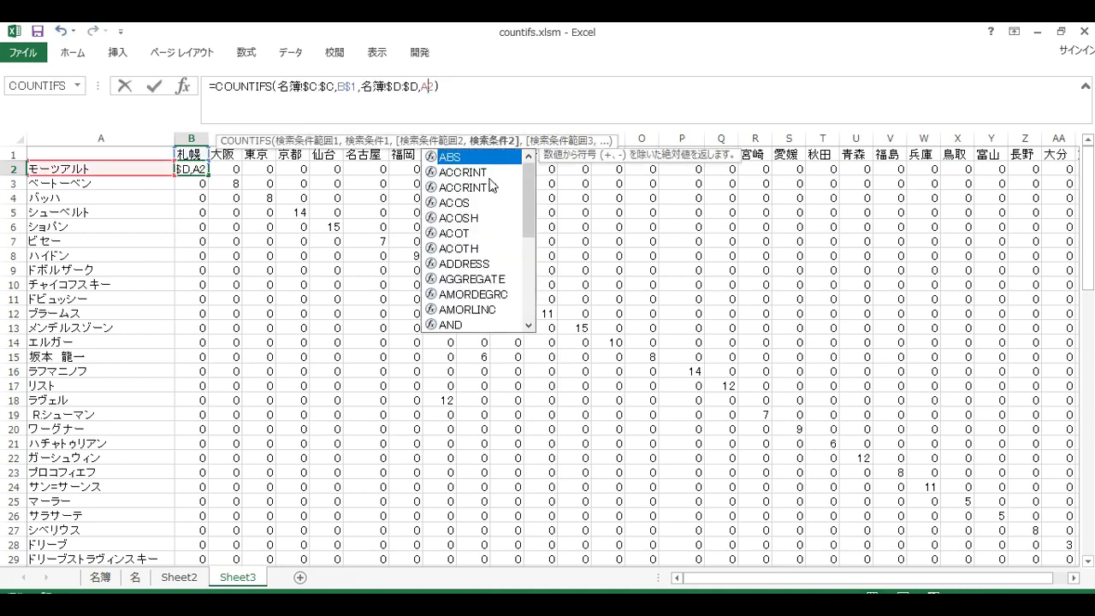
{"action": "key", "text": "F4"}
{"action": "key", "text": "F4"}
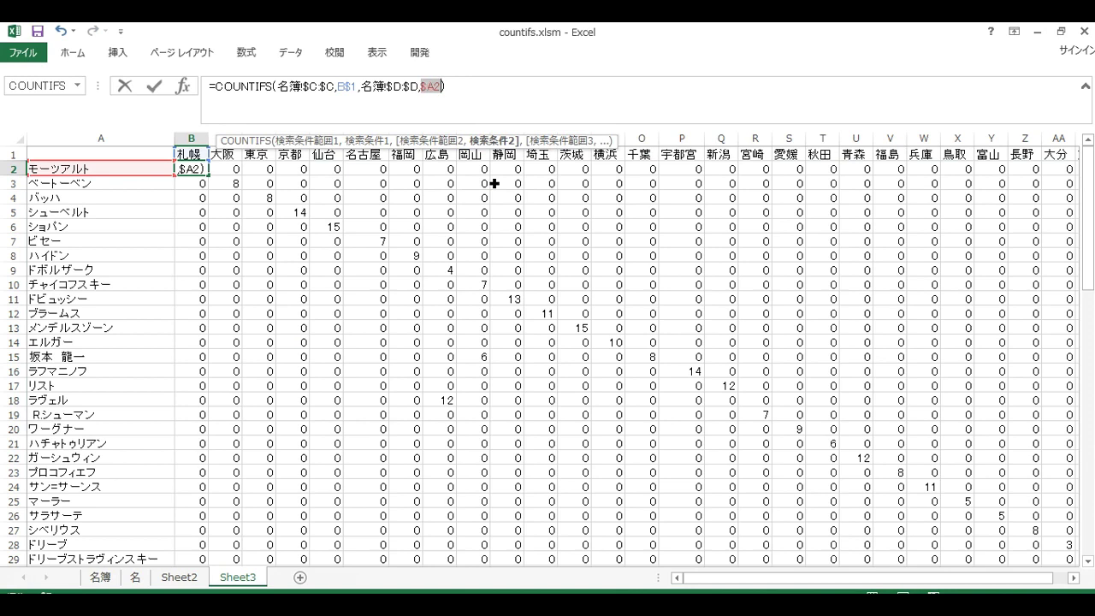
{"action": "key", "text": "Return"}
{"action": "key", "text": "Return"}
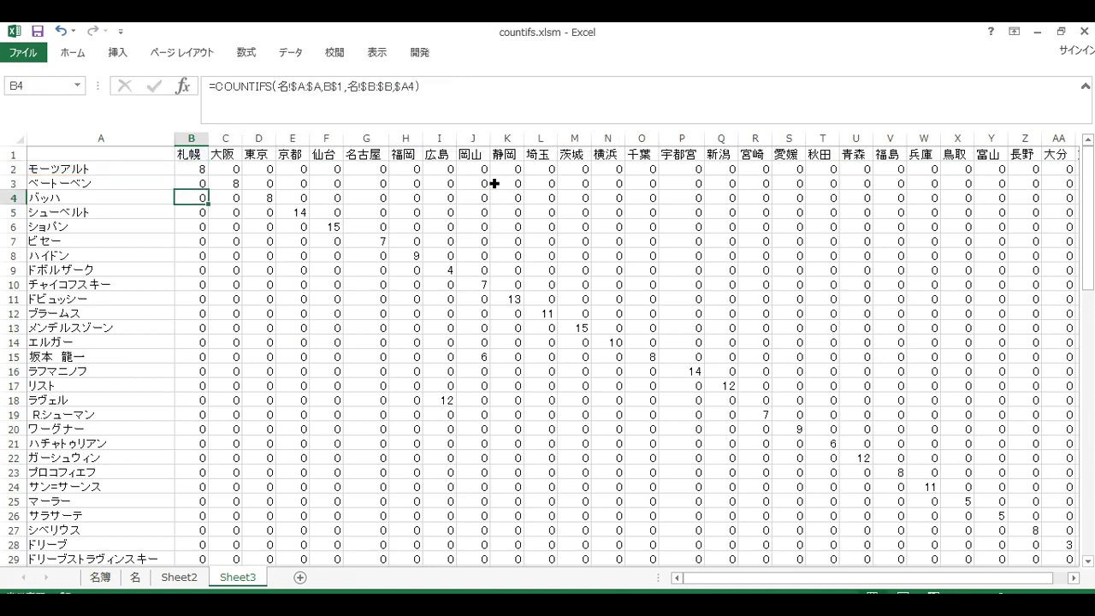
Copy the corrected B2 formula into the whole table range B2:AB29 and check the formula in H6
{"action": "left_click", "coordinate": [202, 172]}
{"action": "key", "text": "ctrl+c"}
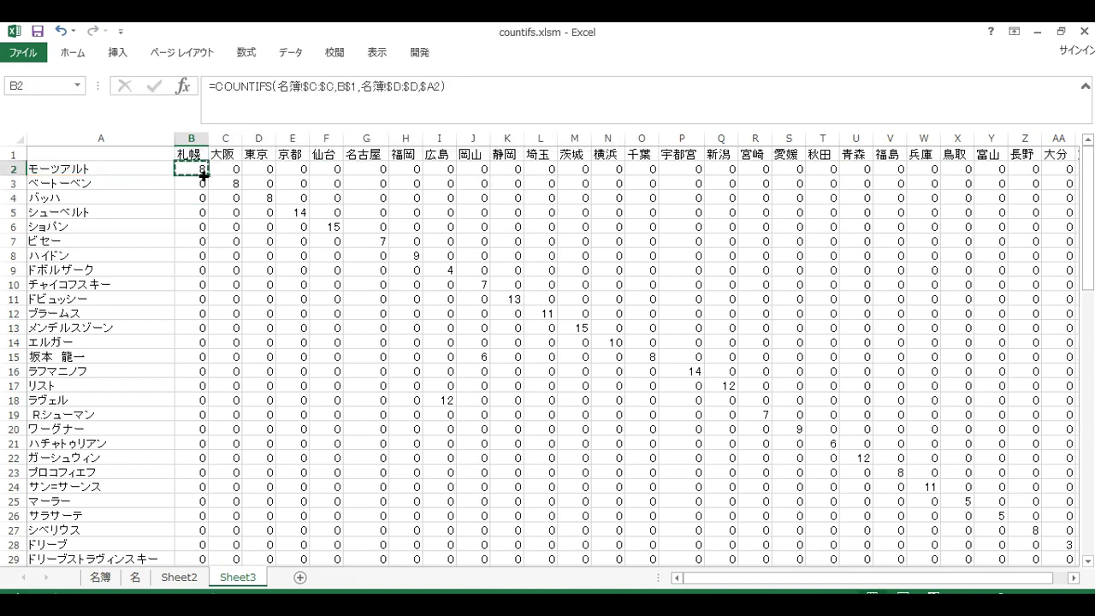
{"action": "key", "text": "ctrl+shift+Down"}
{"action": "key", "text": "ctrl+shift+Right"}
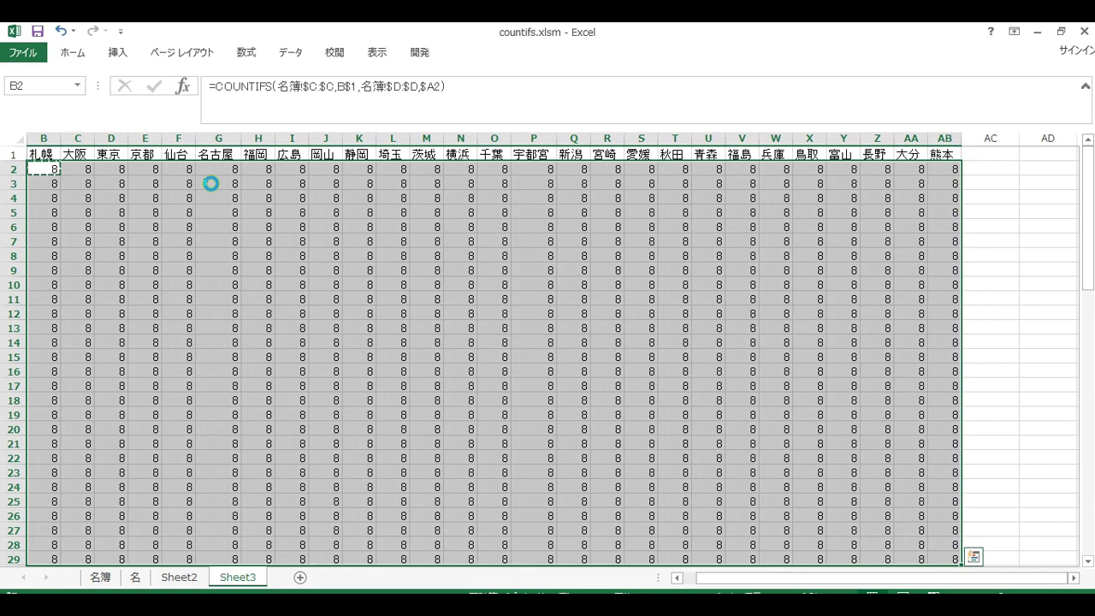
{"action": "left_click", "coordinate": [251, 228]}
{"action": "left_click_drag", "start_coordinate": [704, 579], "coordinate": [689, 578]}
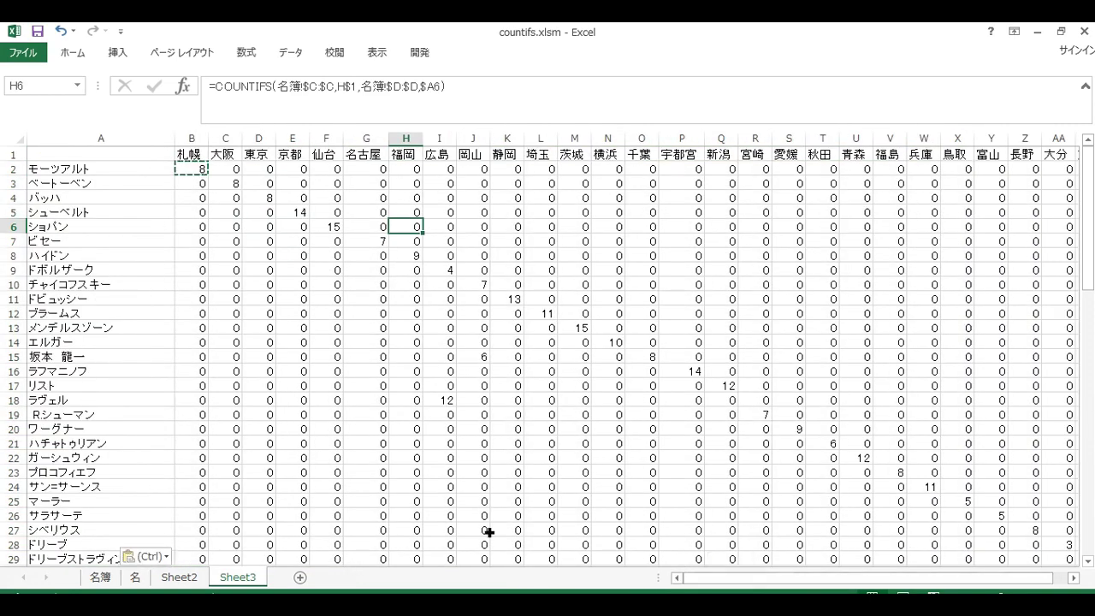
Review the 名簿 source data, the Sheet2 and Sheet3 tables, and the COUNTIFS macro code in Notepad
{"action": "left_click", "coordinate": [97, 578]}
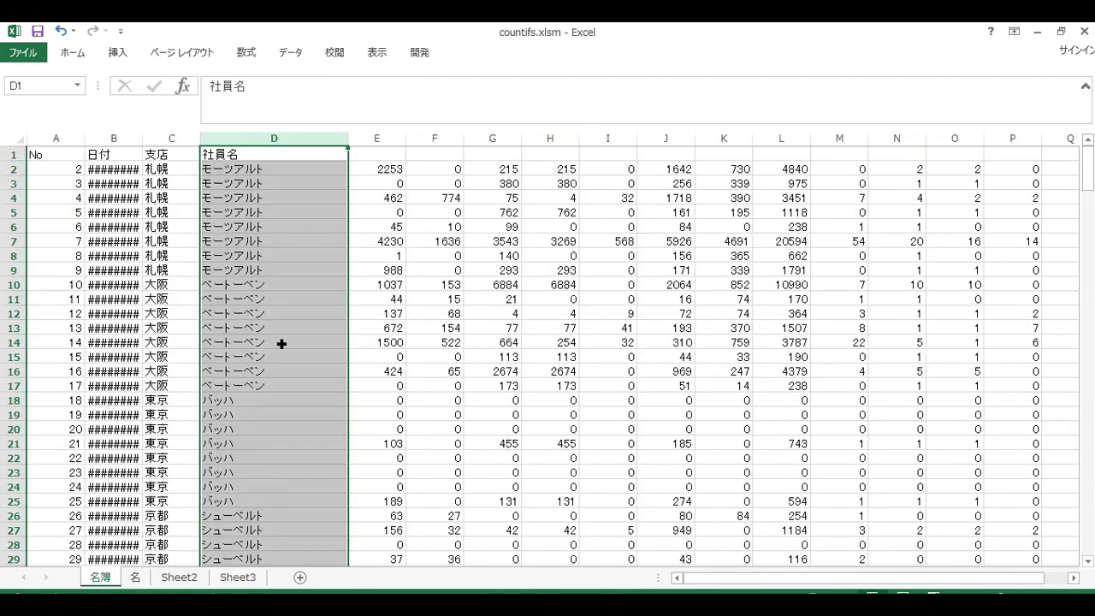
{"action": "left_click", "coordinate": [179, 579]}
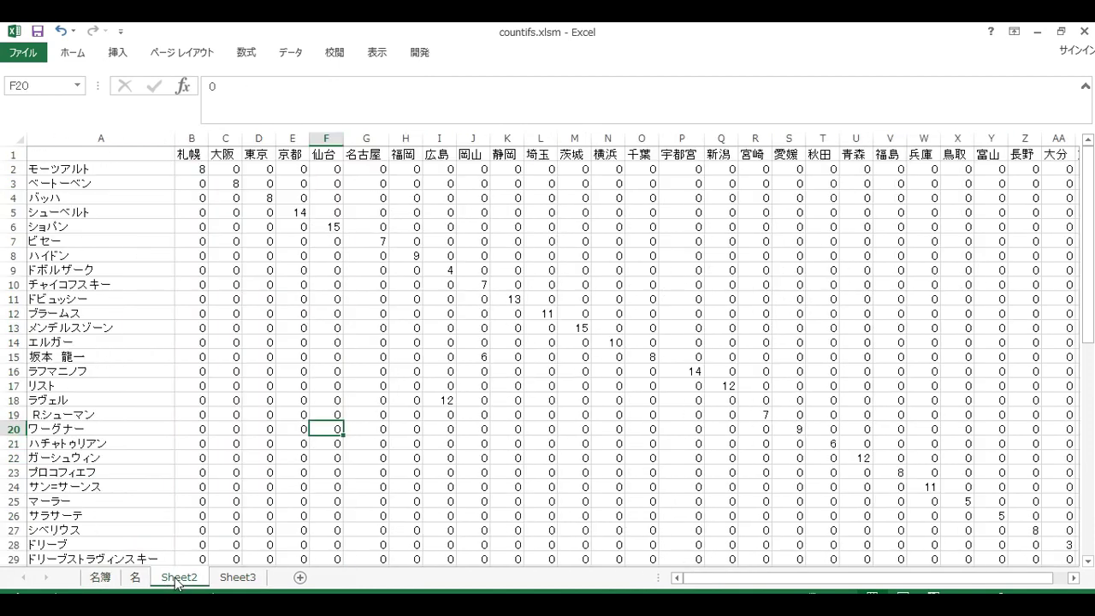
{"action": "left_click", "coordinate": [93, 172]}
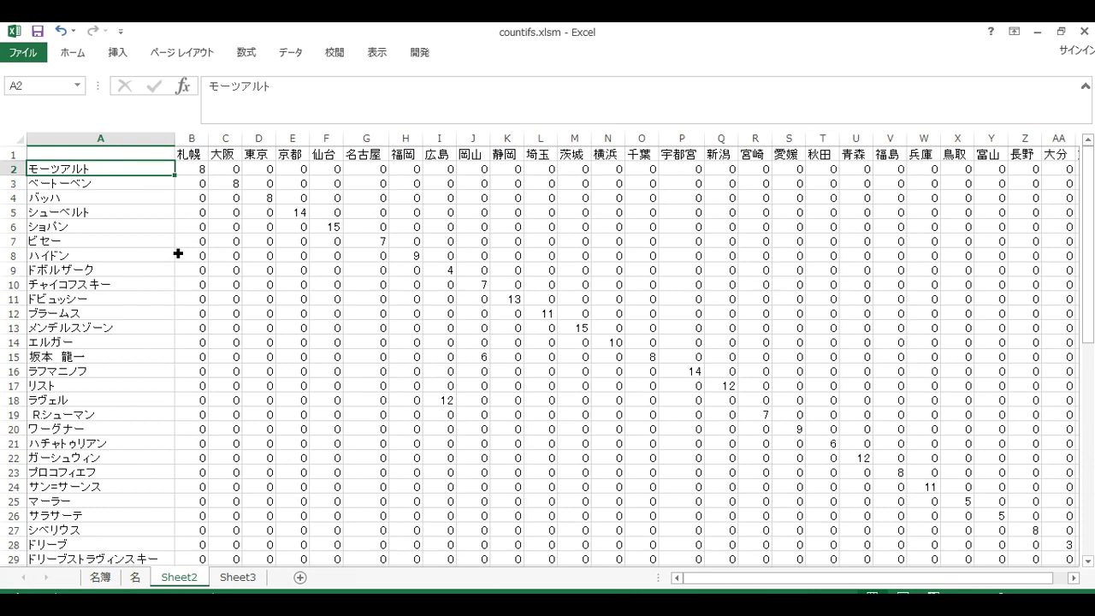
{"action": "left_click", "coordinate": [197, 172]}
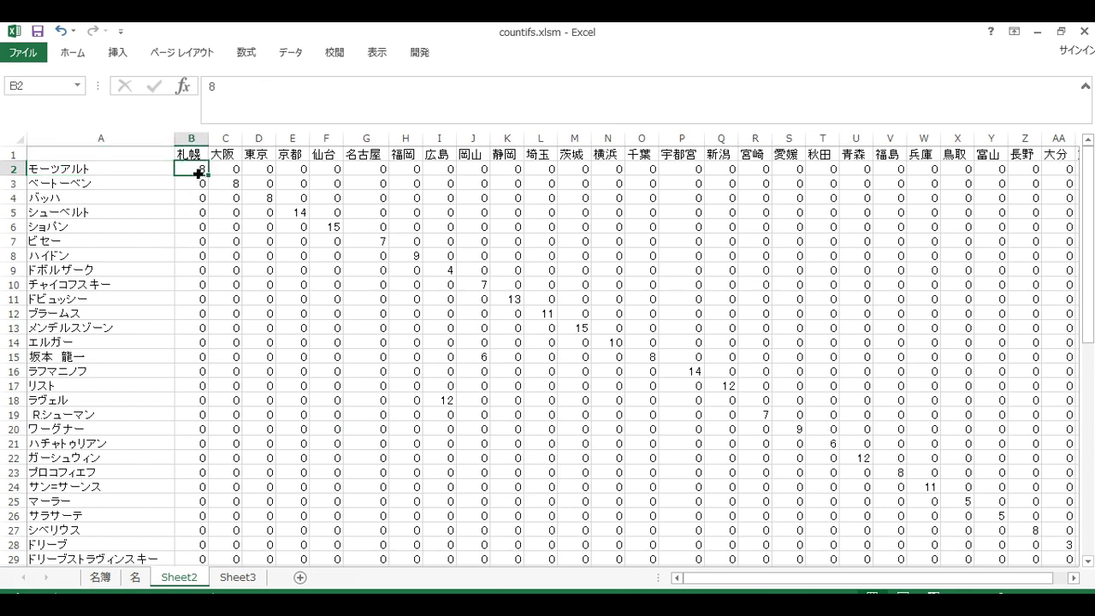
{"action": "key", "text": "ctrl+c"}
{"action": "left_click", "coordinate": [238, 578]}
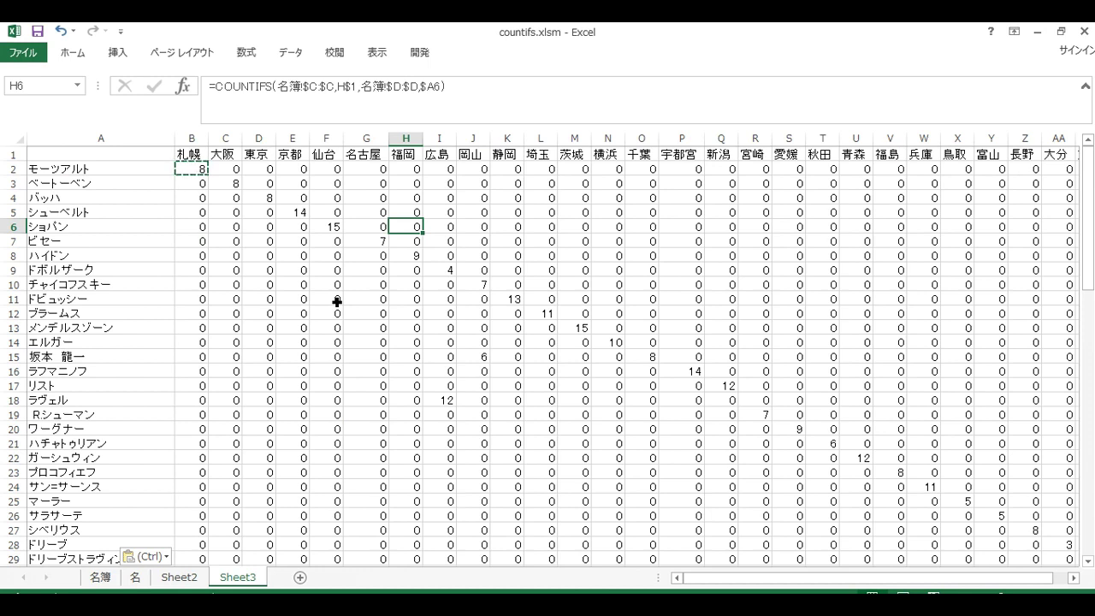
{"action": "left_click", "coordinate": [398, 373]}
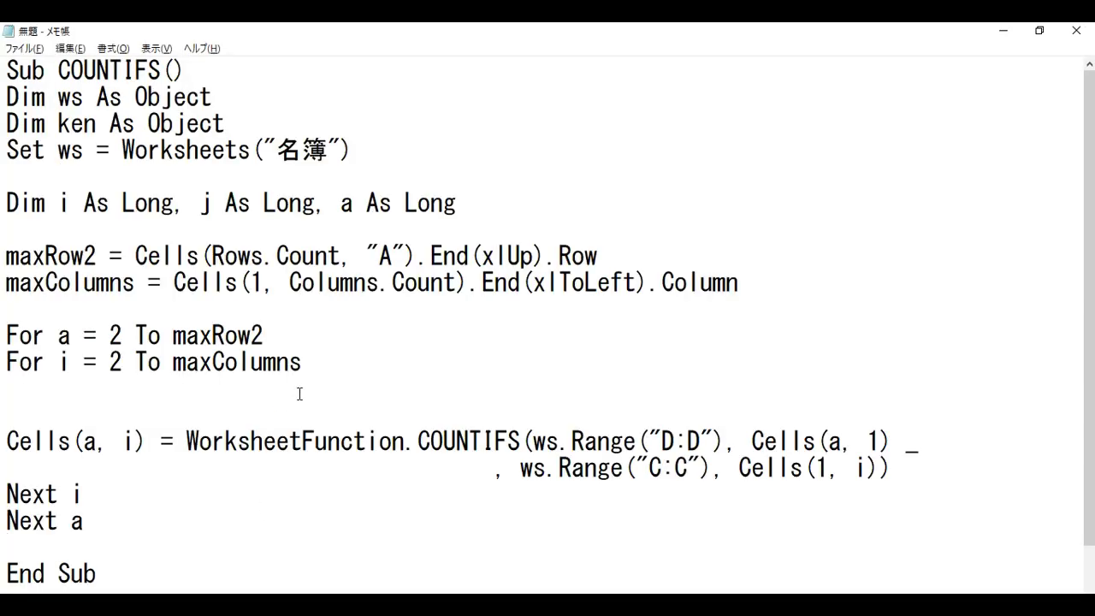
{"action": "left_click", "coordinate": [300, 395]}
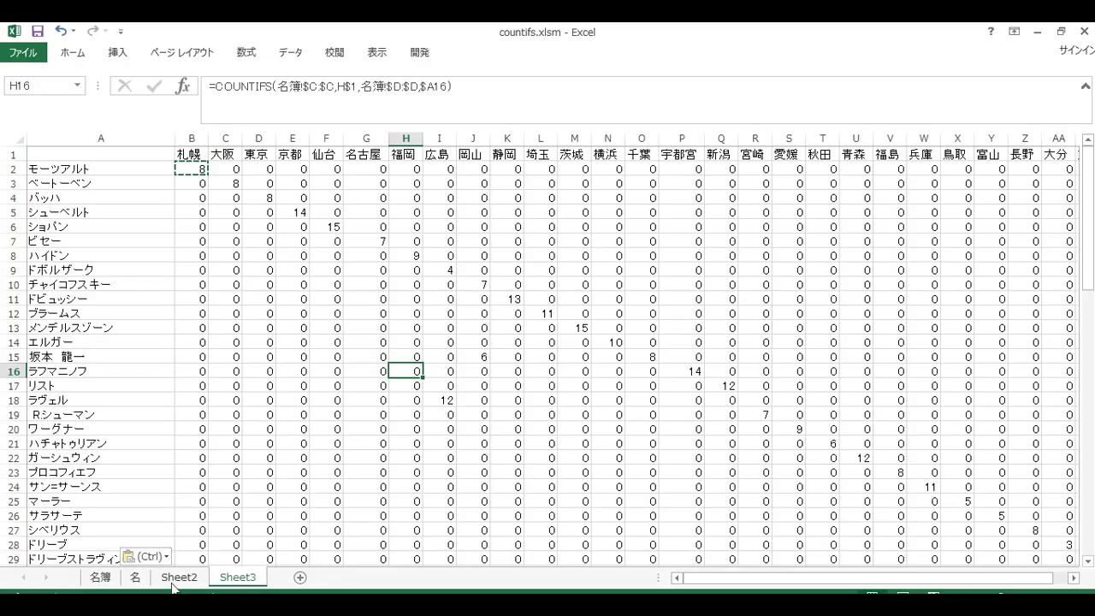
Clear all the count values in B2:AB29 on Sheet2, keeping the employee names and branch headers
{"action": "left_click", "coordinate": [186, 579]}
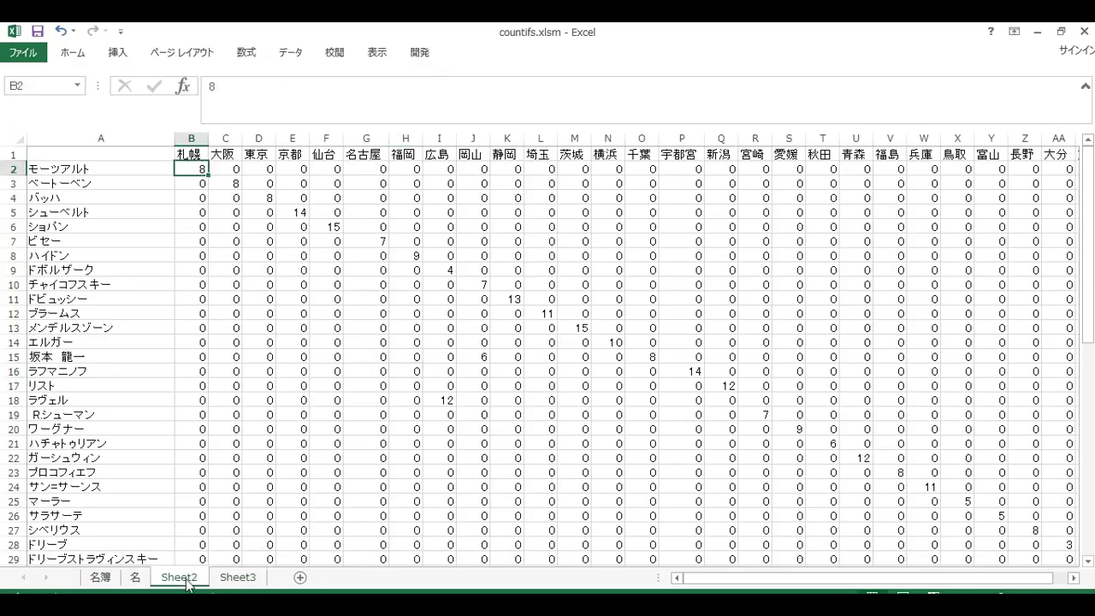
{"action": "left_click", "coordinate": [257, 315]}
{"action": "left_click", "coordinate": [203, 171]}
{"action": "key", "text": "ctrl+shift+End"}
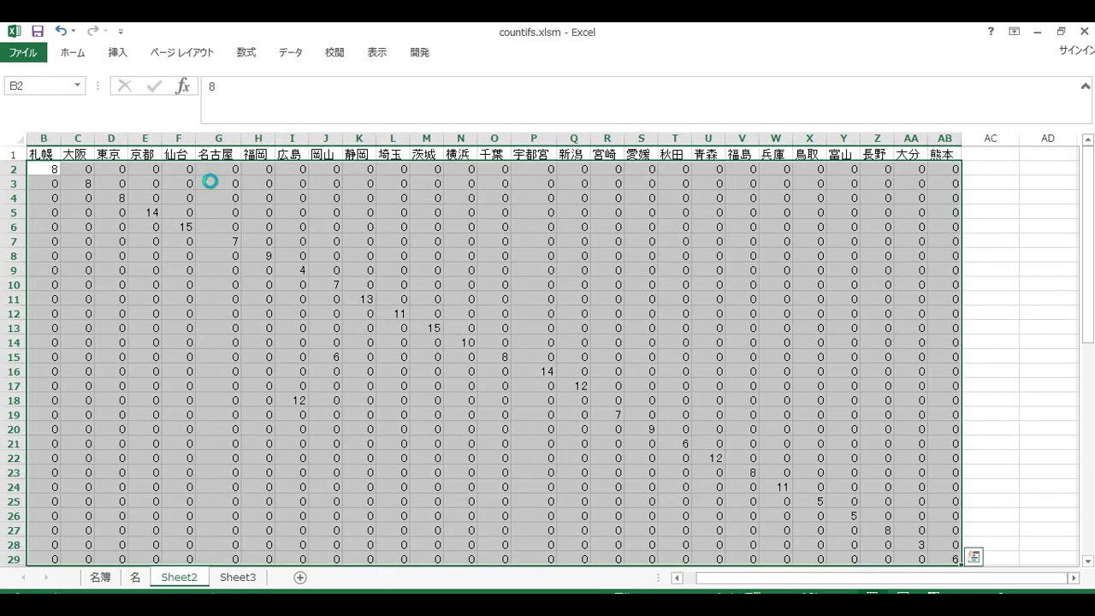
{"action": "key", "text": "Delete"}
{"action": "left_click_drag", "start_coordinate": [765, 581], "coordinate": [752, 582]}
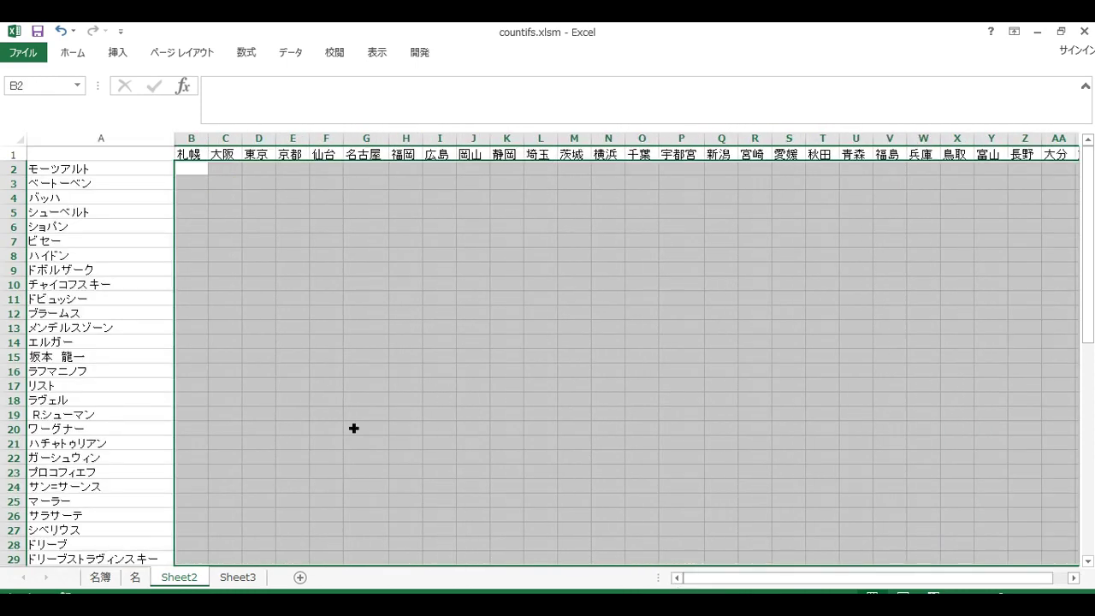
Run the Sheet3.COUNTIFS macro to fill the employee-by-branch counts on Sheet2
{"action": "left_click", "coordinate": [419, 52]}
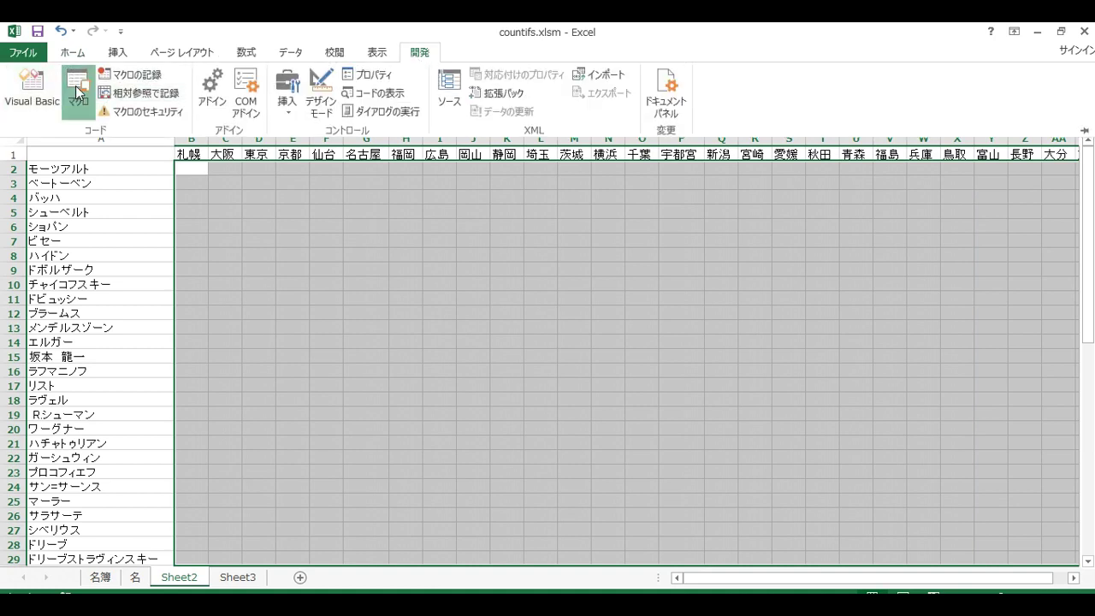
{"action": "left_click", "coordinate": [78, 90]}
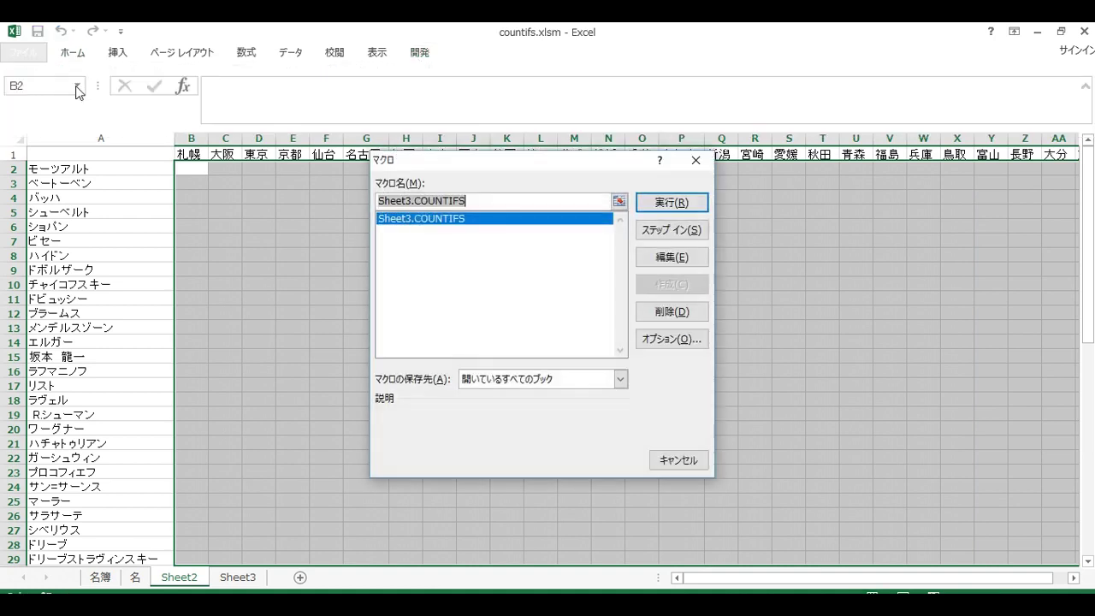
{"action": "left_click", "coordinate": [670, 205]}
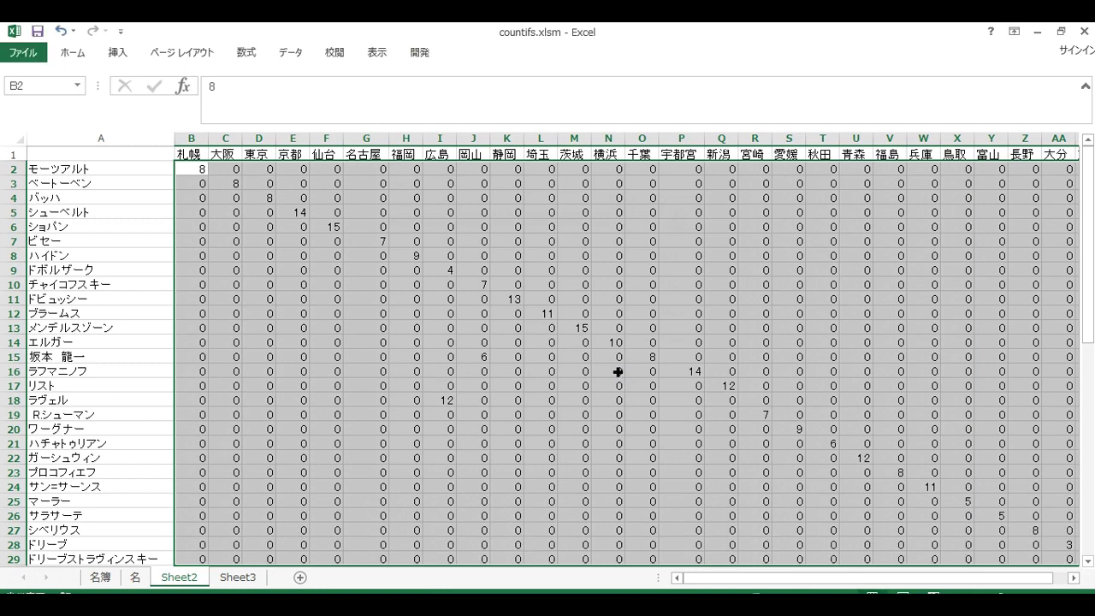
{"action": "left_click", "coordinate": [478, 326]}
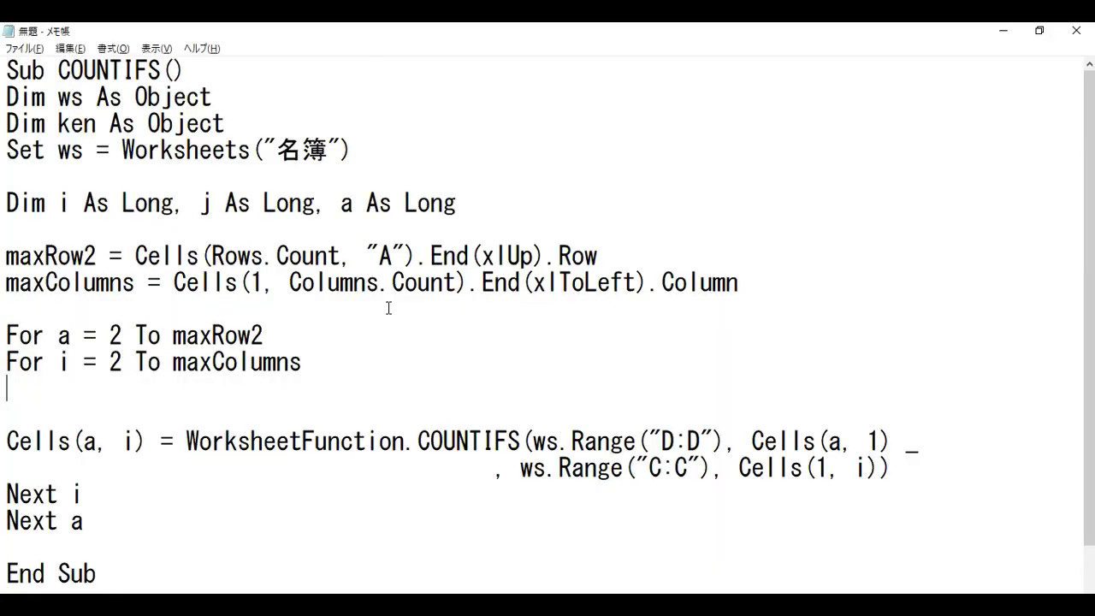
Switch to Notepad and examine the macro's variable declarations, its maxRow2 and maxColumns lines, and its two For loops
{"action": "left_click", "coordinate": [390, 308]}
{"action": "left_click_drag", "start_coordinate": [7, 203], "coordinate": [7, 388]}
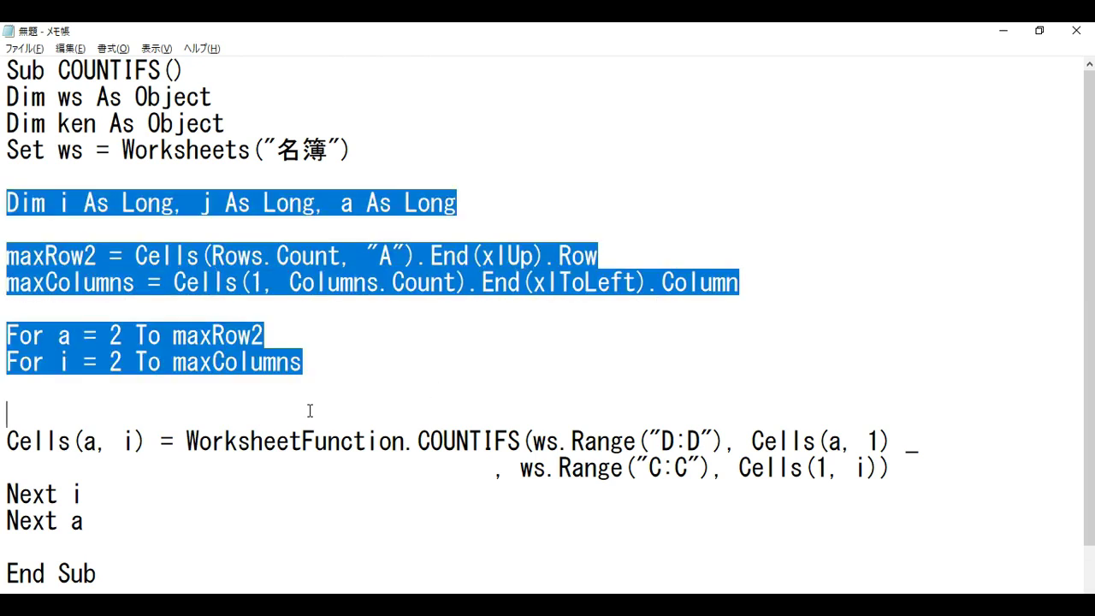
{"action": "left_click", "coordinate": [657, 311]}
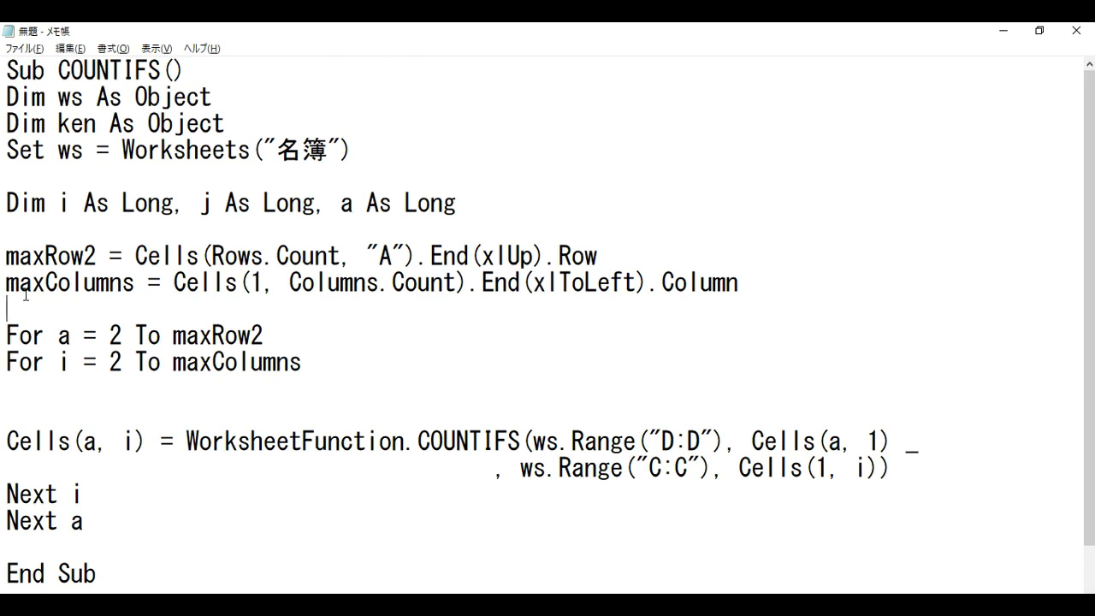
{"action": "left_click", "coordinate": [287, 342]}
{"action": "left_click_drag", "start_coordinate": [607, 257], "coordinate": [11, 258]}
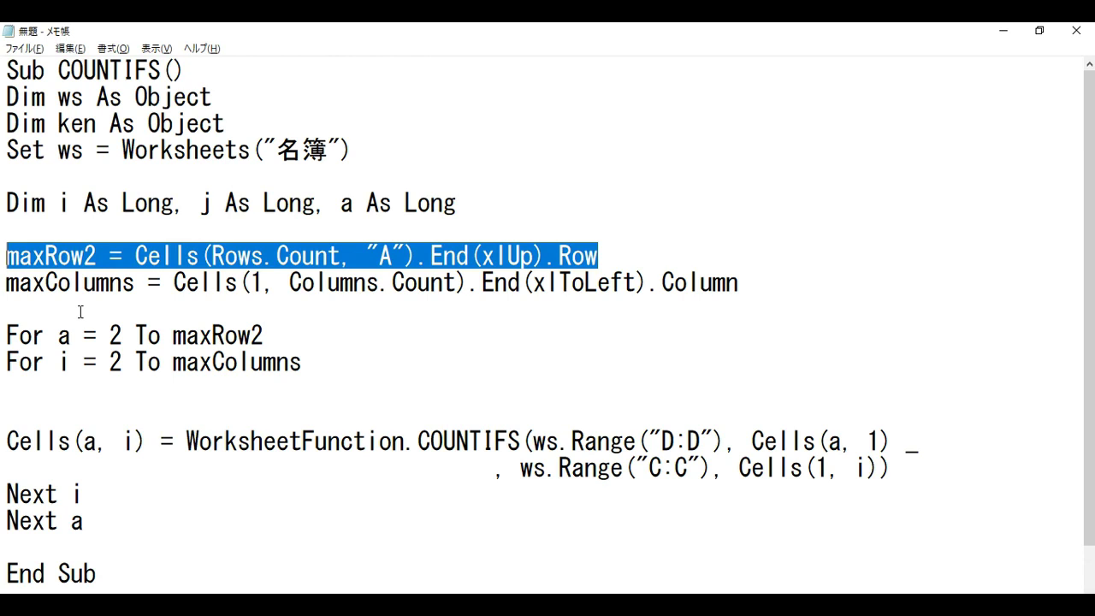
{"action": "left_click_drag", "start_coordinate": [775, 295], "coordinate": [7, 289]}
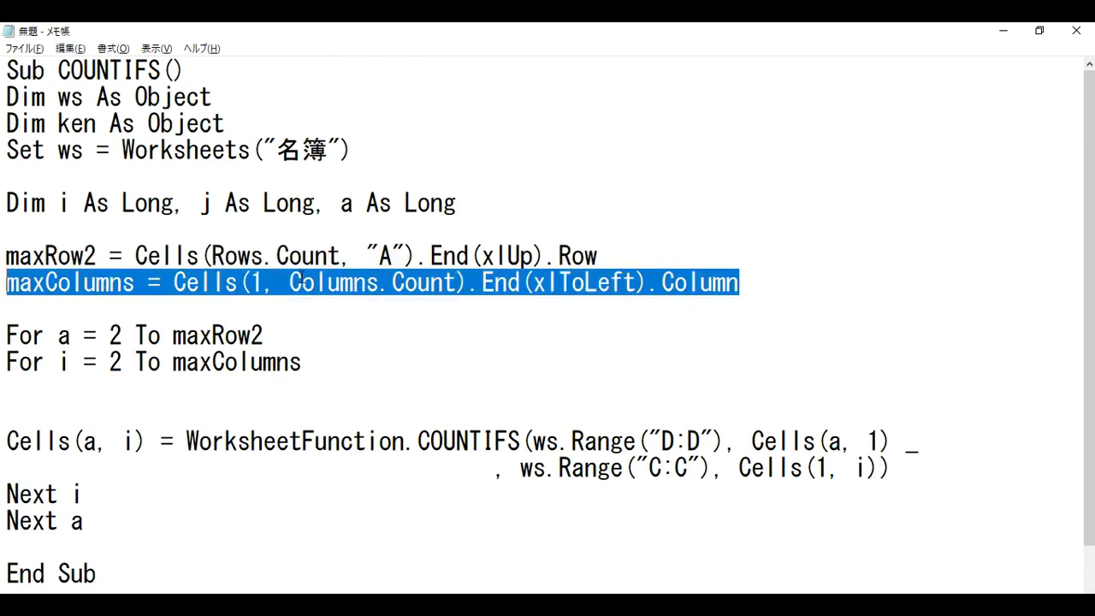
{"action": "left_click", "coordinate": [758, 290]}
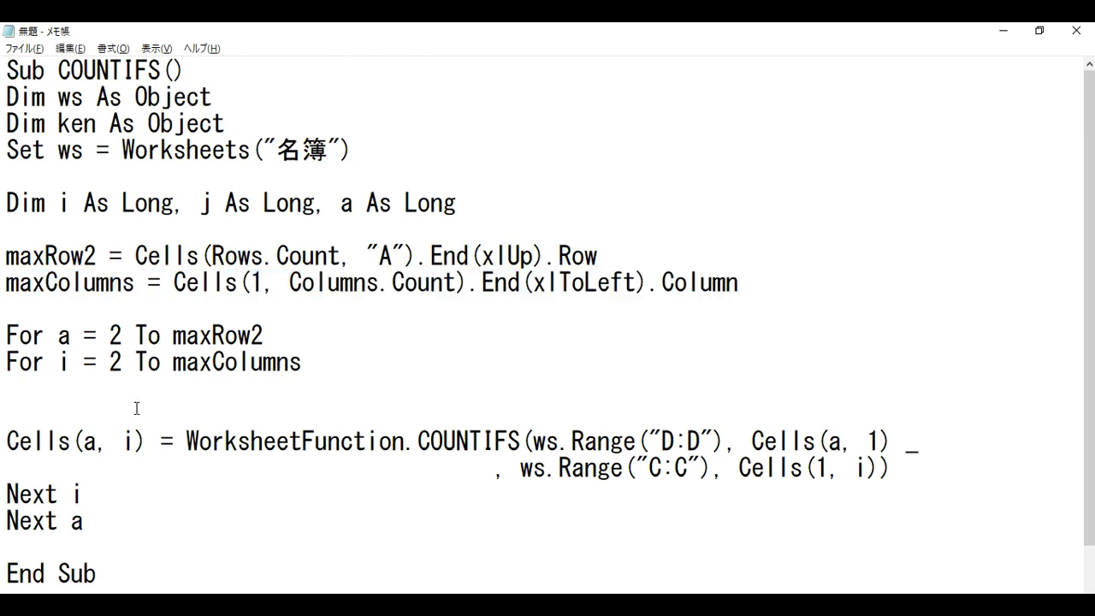
Examine the WorksheetFunction.COUNTIFS statement with its D:D and C:C criteria pairs, and put the Notepad window away
{"action": "left_click_drag", "start_coordinate": [186, 442], "coordinate": [526, 453]}
{"action": "left_click", "coordinate": [433, 471]}
{"action": "left_click_drag", "start_coordinate": [186, 442], "coordinate": [522, 446]}
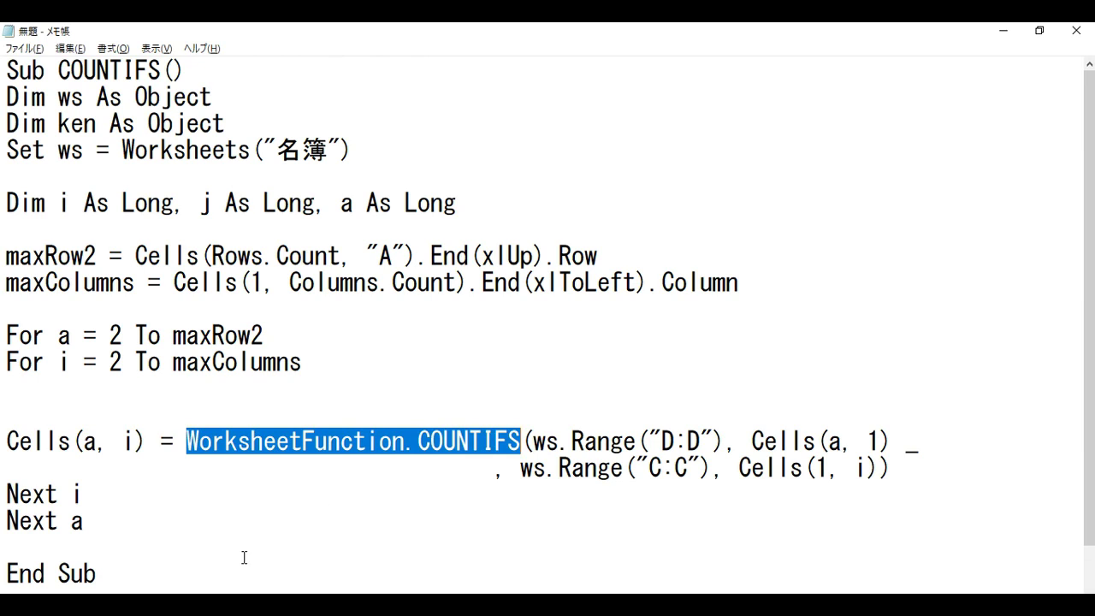
{"action": "left_click_drag", "start_coordinate": [533, 443], "coordinate": [895, 442]}
{"action": "left_click_drag", "start_coordinate": [534, 468], "coordinate": [830, 468]}
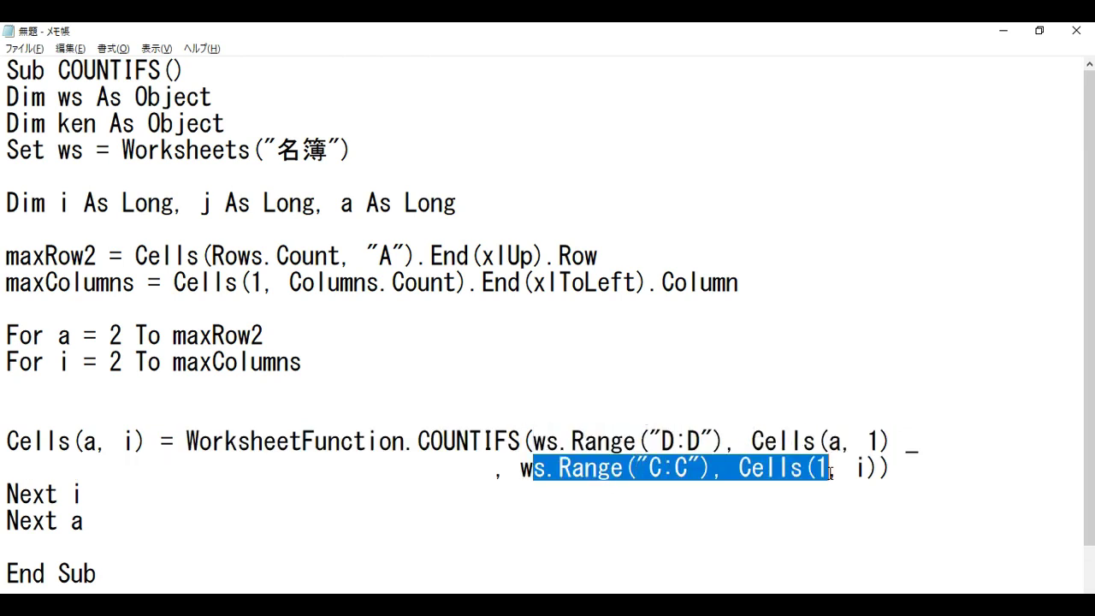
{"action": "left_click", "coordinate": [878, 187]}
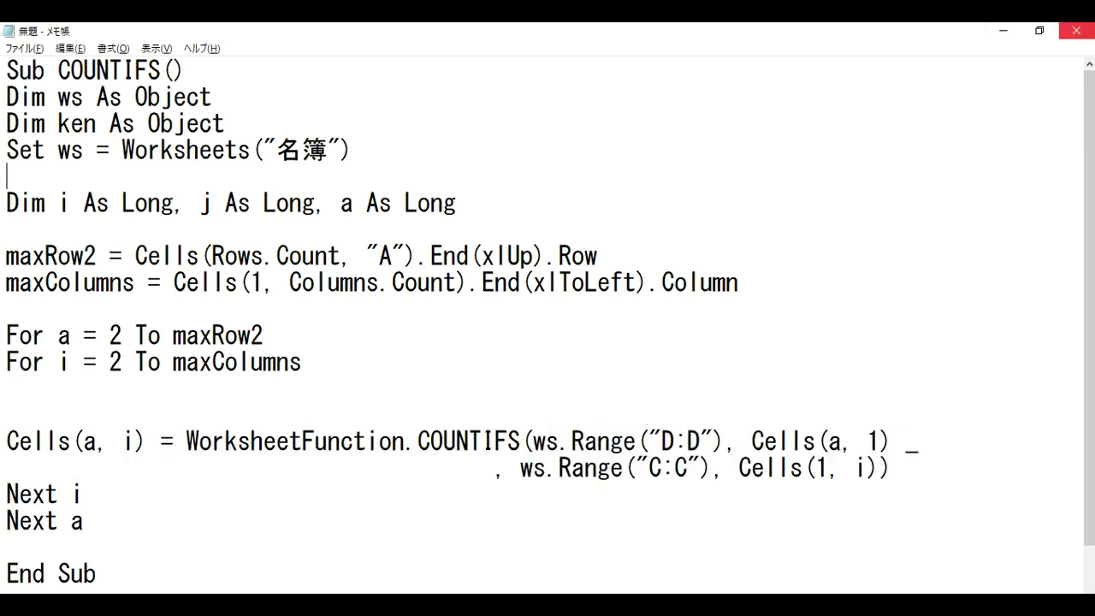
{"action": "left_click", "coordinate": [1003, 31]}
Clear the count values in B2:AB29 on Sheet2, keeping the employee names and branch headers
{"action": "left_click", "coordinate": [206, 169]}
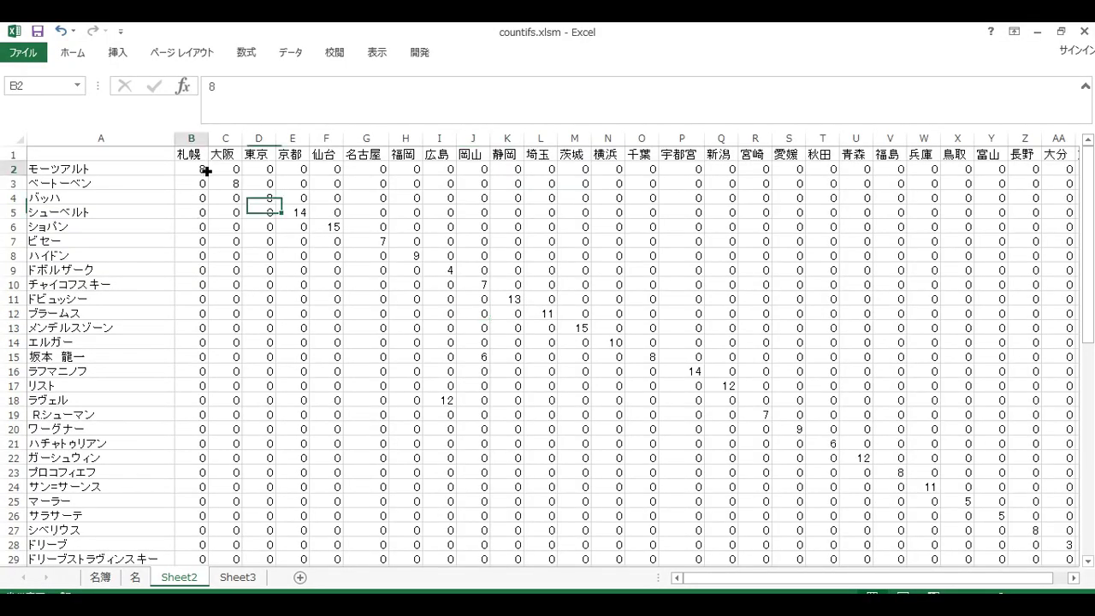
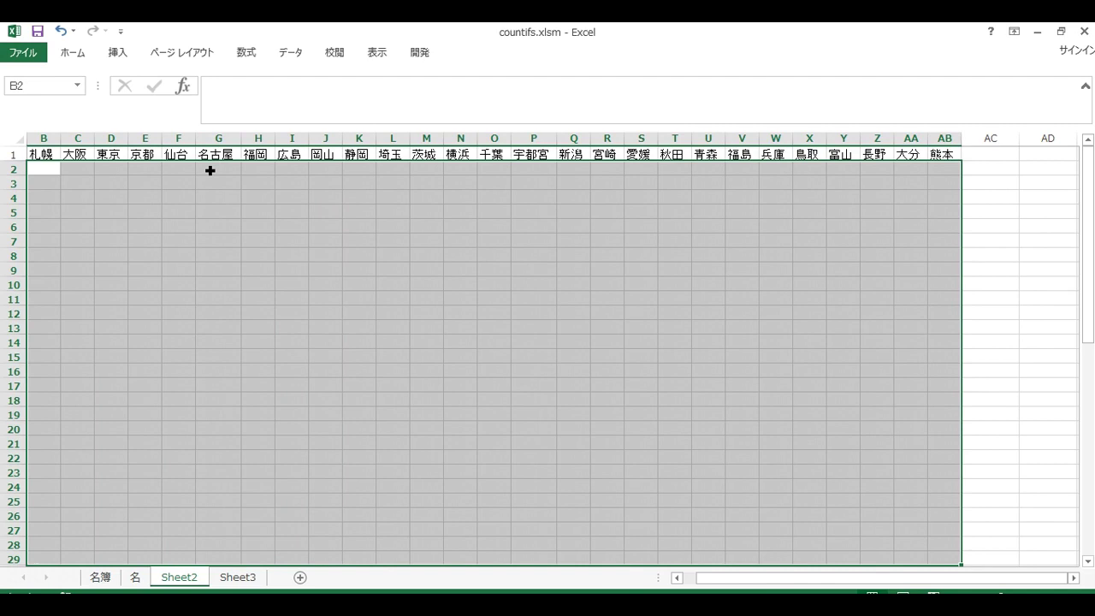
{"action": "left_click", "coordinate": [406, 387]}
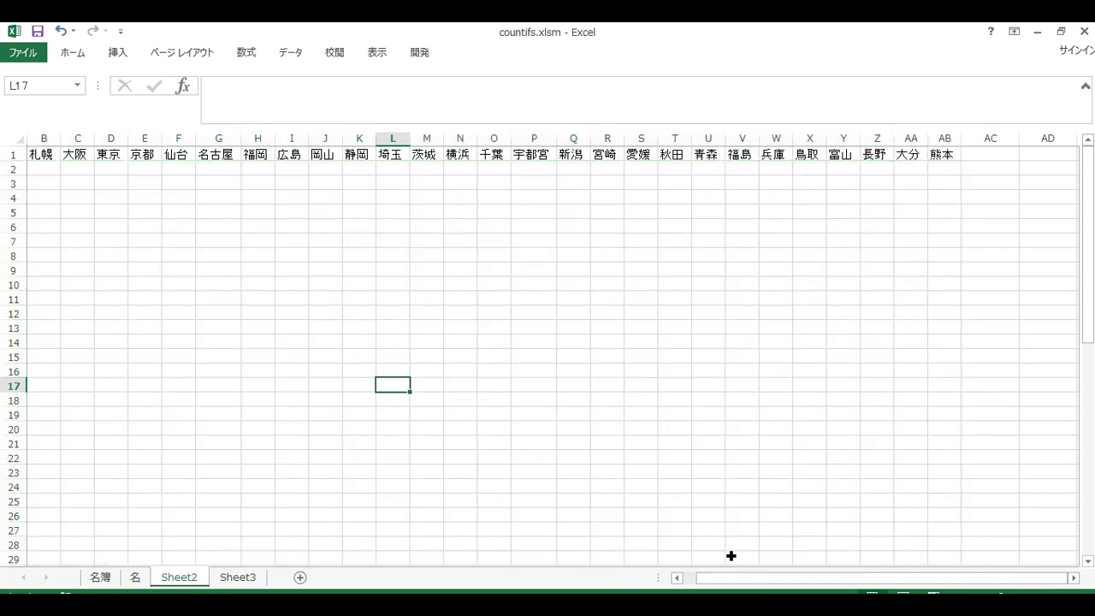
{"action": "left_click_drag", "start_coordinate": [719, 580], "coordinate": [599, 584]}
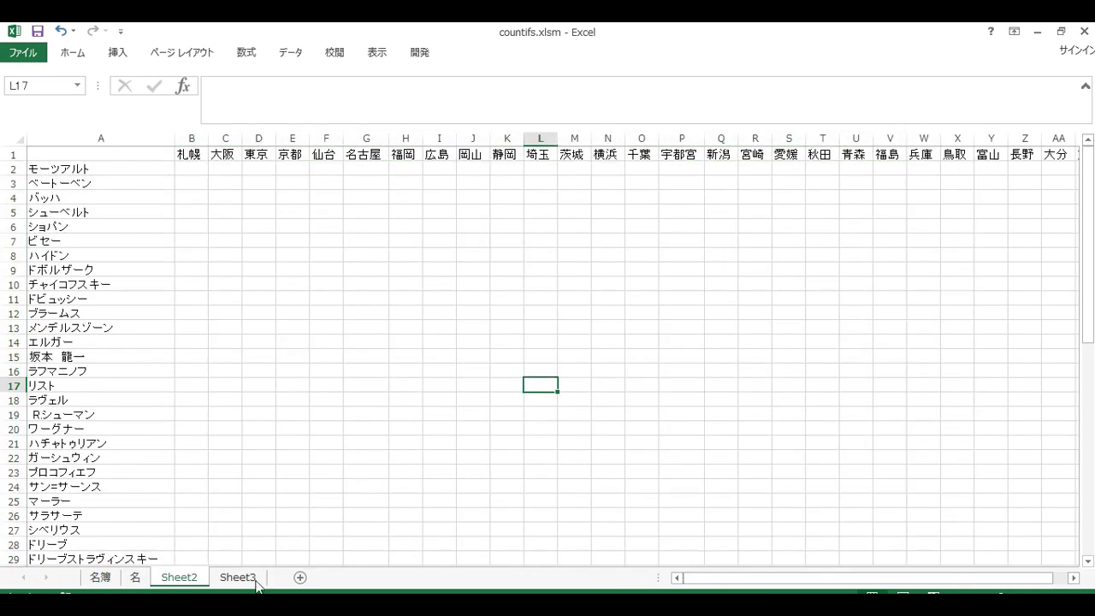
Review Sheet3's formula counts, the ○/× comparison table starting at row 54, and the COUNTIFS formula in B2
{"action": "left_click", "coordinate": [255, 584]}
{"action": "scroll", "coordinate": [299, 361], "scroll_direction": "down", "scroll_amount": 5}
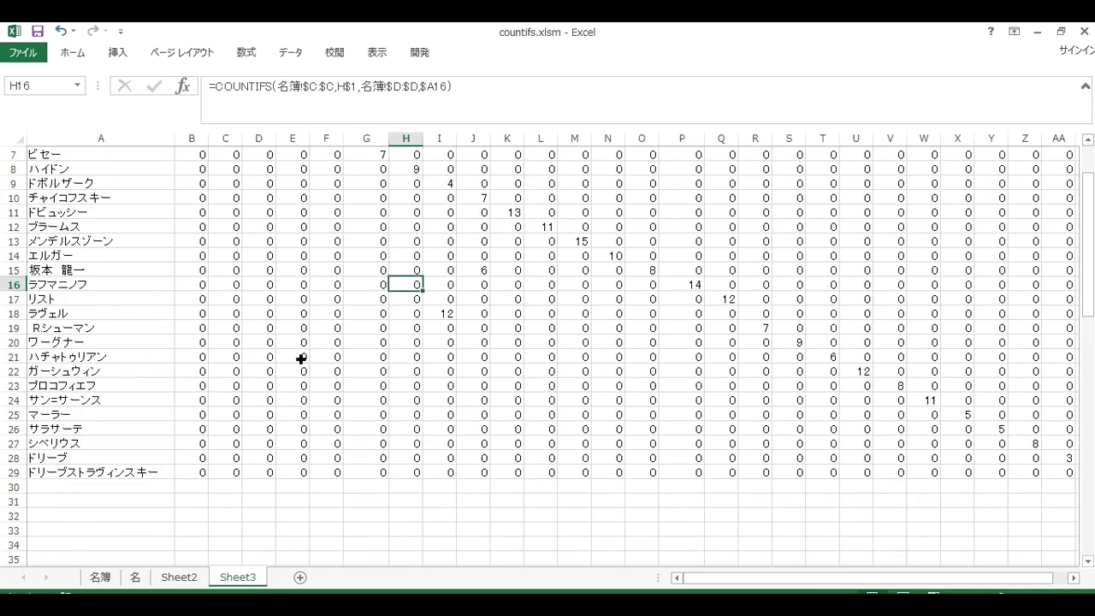
{"action": "scroll", "coordinate": [300, 359], "scroll_direction": "down", "scroll_amount": 10}
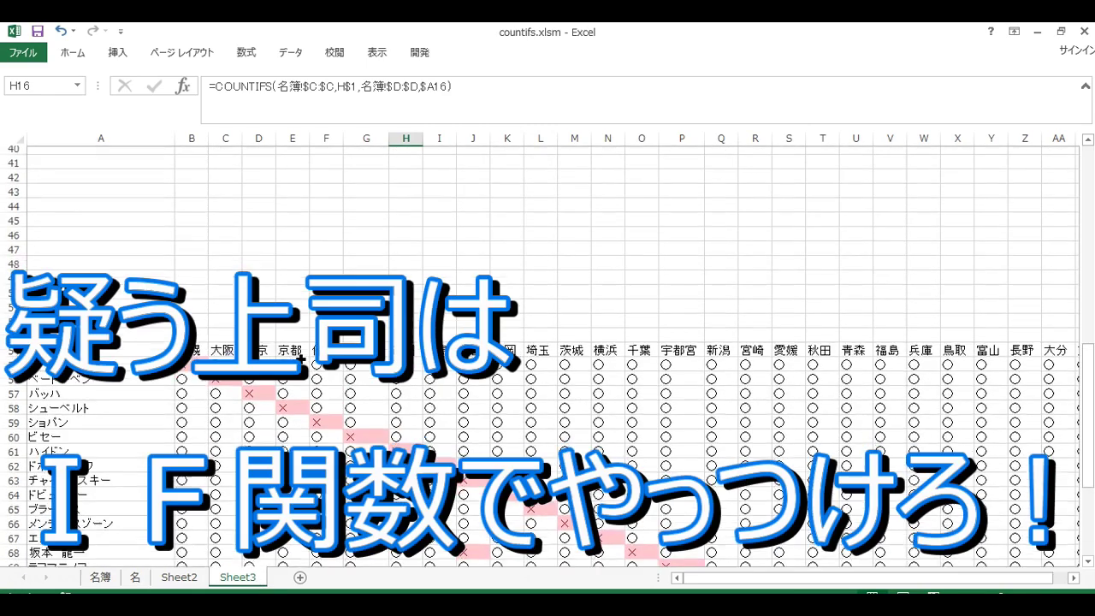
{"action": "scroll", "coordinate": [300, 359], "scroll_direction": "down", "scroll_amount": 4}
{"action": "scroll", "coordinate": [301, 360], "scroll_direction": "up", "scroll_amount": 8}
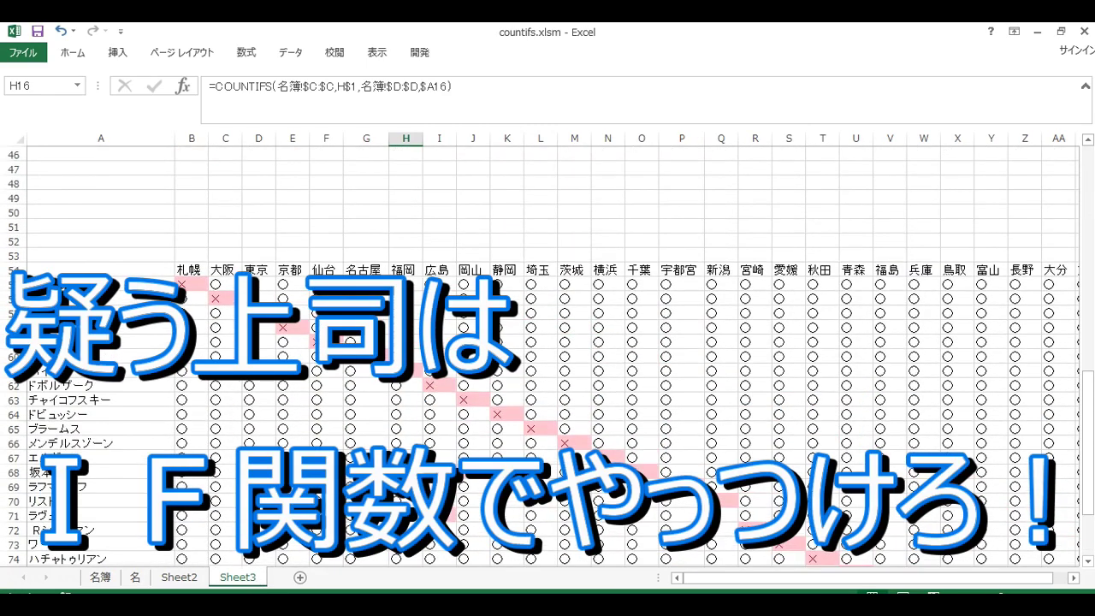
{"action": "scroll", "coordinate": [301, 359], "scroll_direction": "down", "scroll_amount": 6}
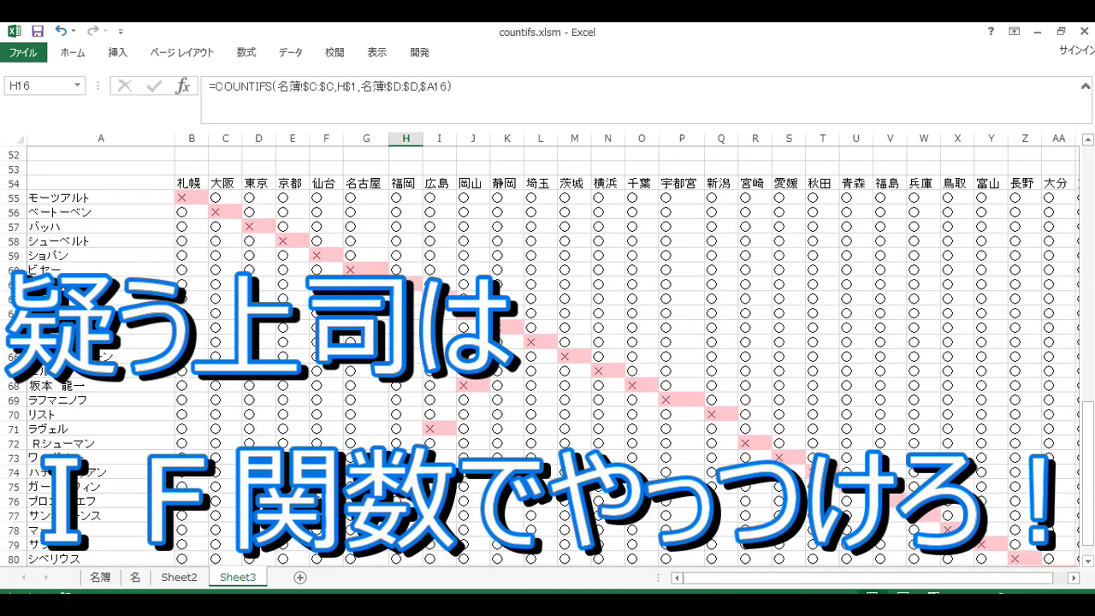
{"action": "scroll", "coordinate": [214, 519], "scroll_direction": "up", "scroll_amount": 17}
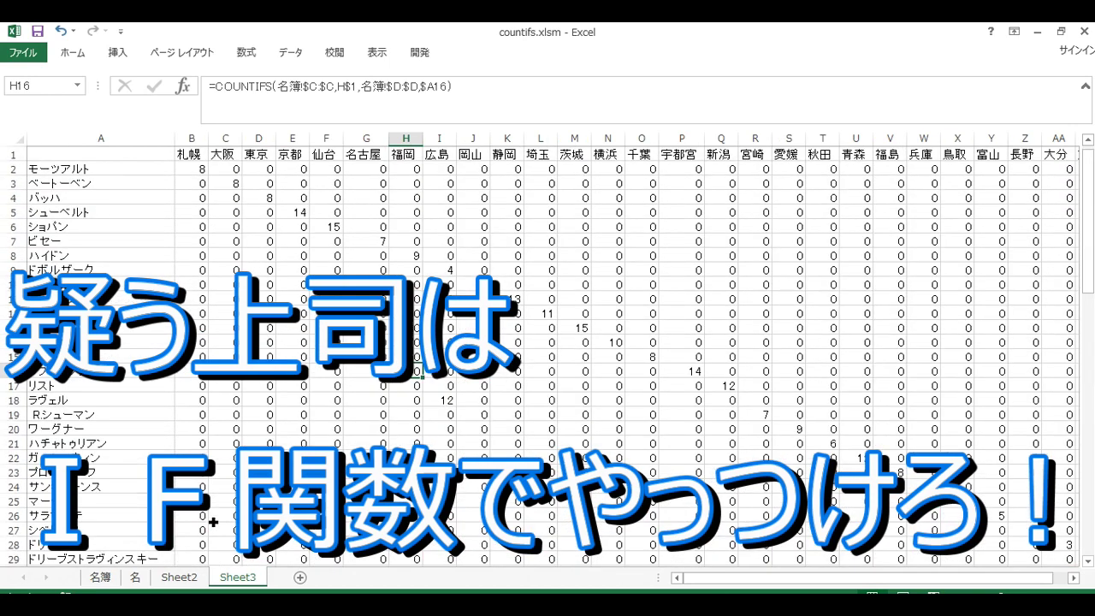
{"action": "left_click", "coordinate": [194, 171]}
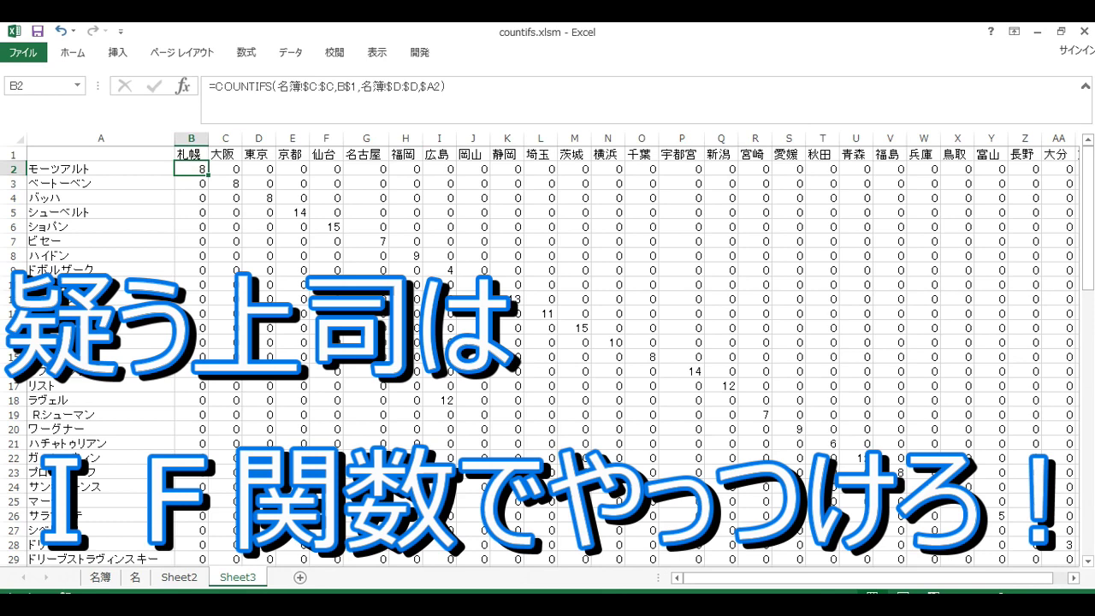
Check B2 on Sheet2, and inspect the IF formula in Sheet3's ○/× table that compares both sheets
{"action": "left_click", "coordinate": [179, 578]}
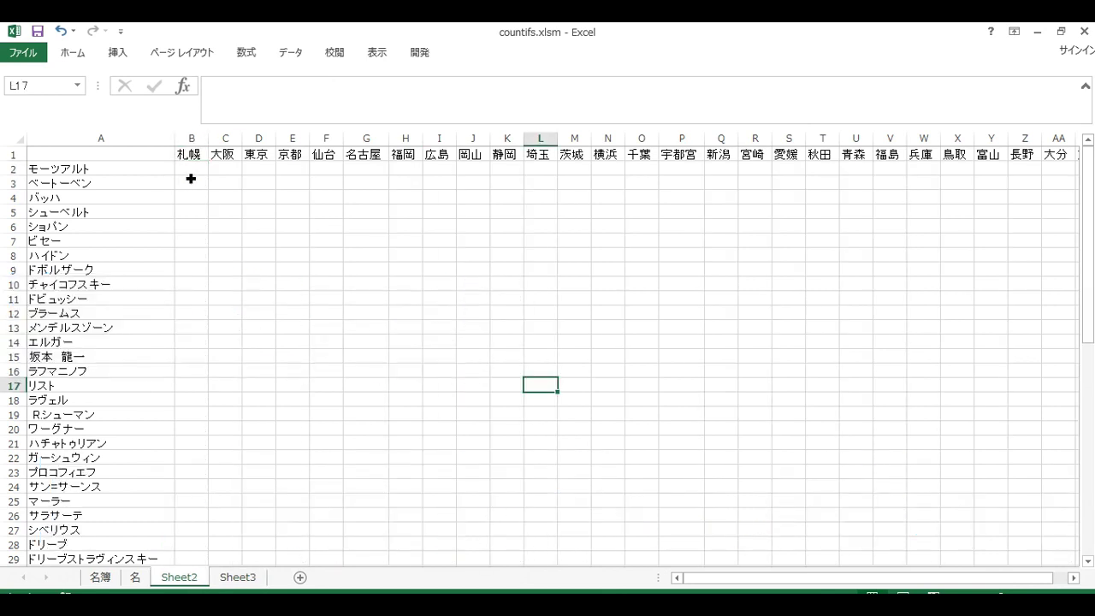
{"action": "left_click", "coordinate": [191, 172]}
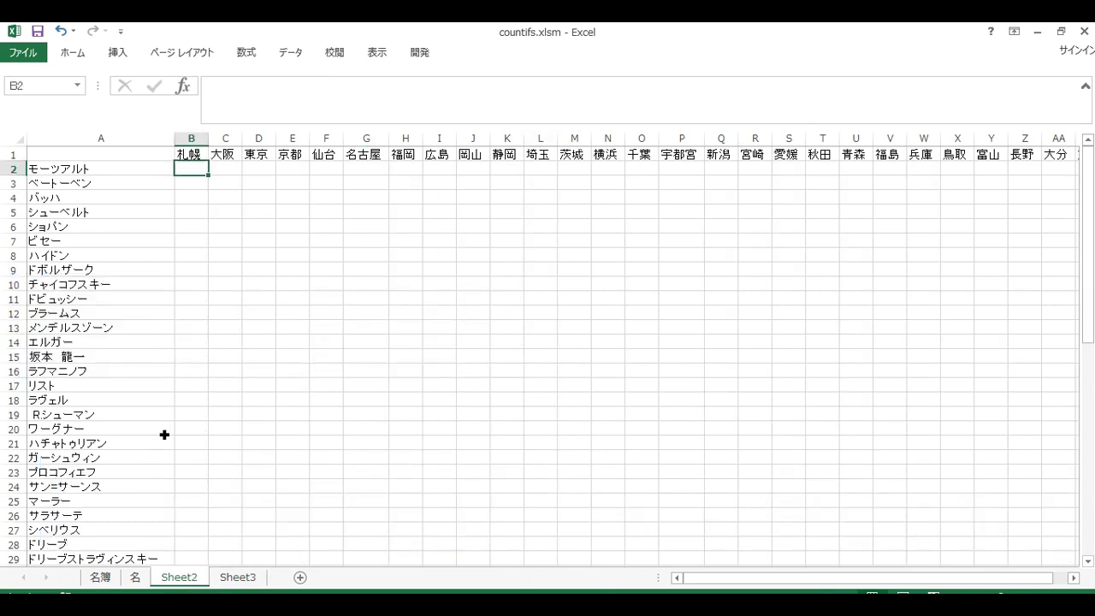
{"action": "left_click", "coordinate": [236, 578]}
{"action": "scroll", "coordinate": [252, 462], "scroll_direction": "down", "scroll_amount": 14}
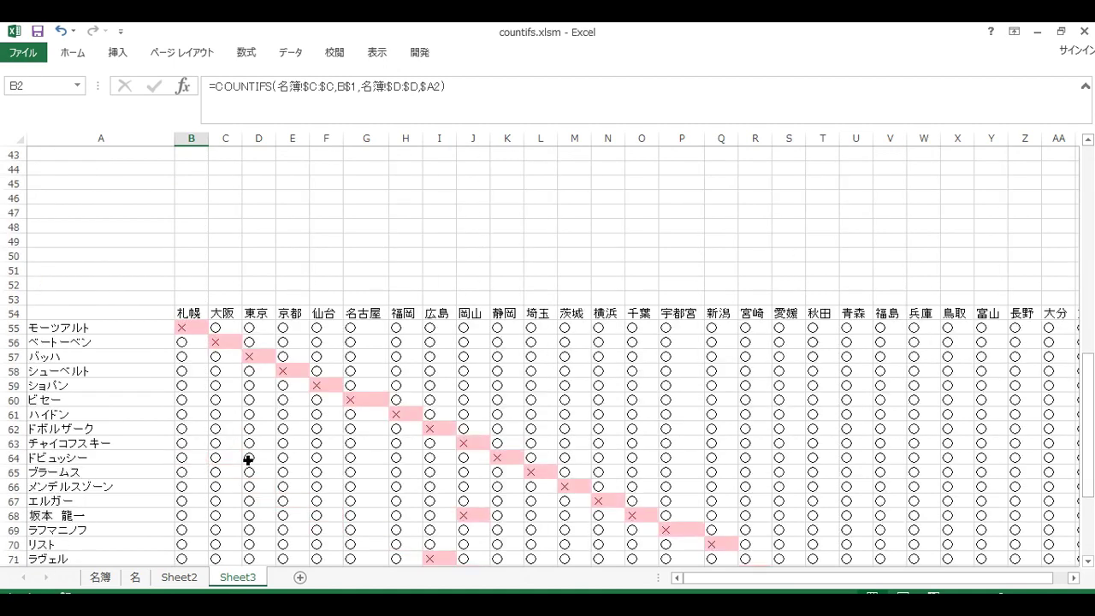
{"action": "scroll", "coordinate": [256, 393], "scroll_direction": "down", "scroll_amount": 6}
{"action": "scroll", "coordinate": [293, 416], "scroll_direction": "up", "scroll_amount": 4}
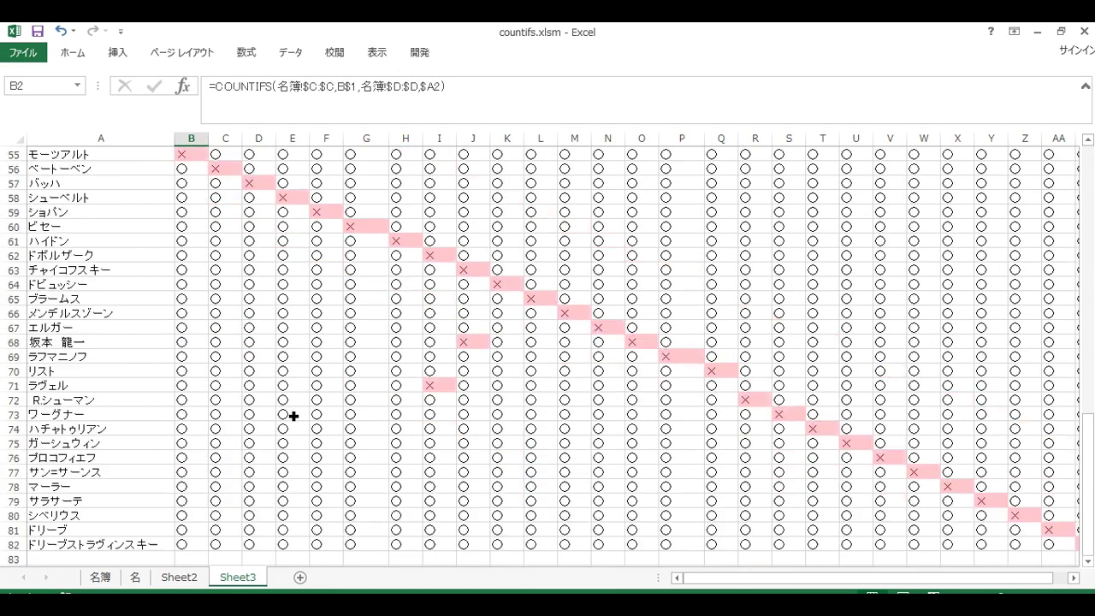
{"action": "left_click", "coordinate": [293, 416]}
{"action": "scroll", "coordinate": [291, 416], "scroll_direction": "up", "scroll_amount": 3}
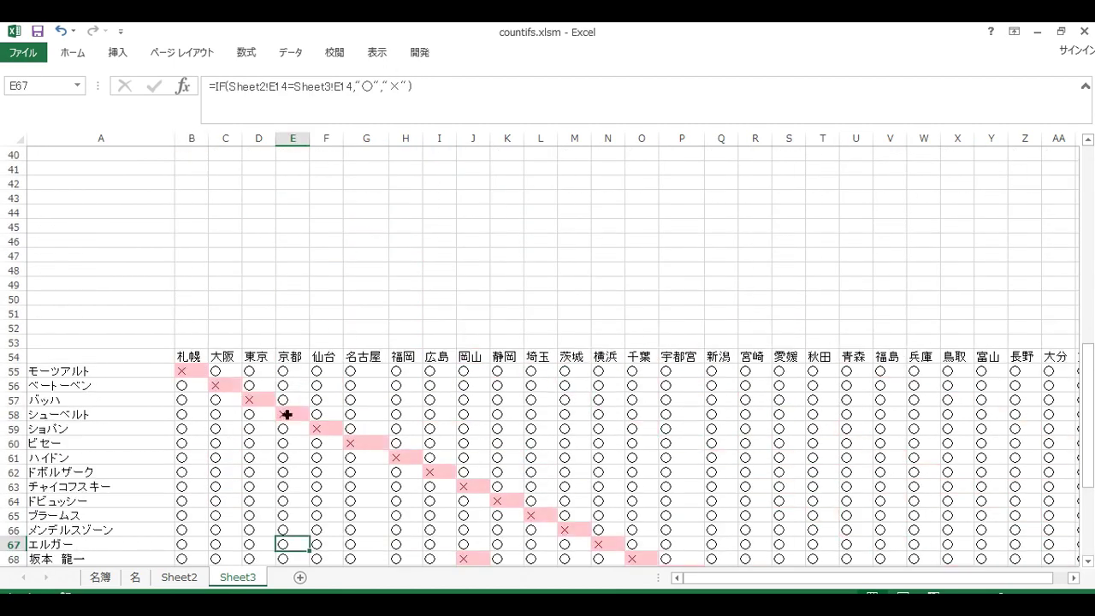
Run the Sheet3.COUNTIFS macro from Sheet3 to refill the Sheet2 counts
{"action": "left_click", "coordinate": [416, 53]}
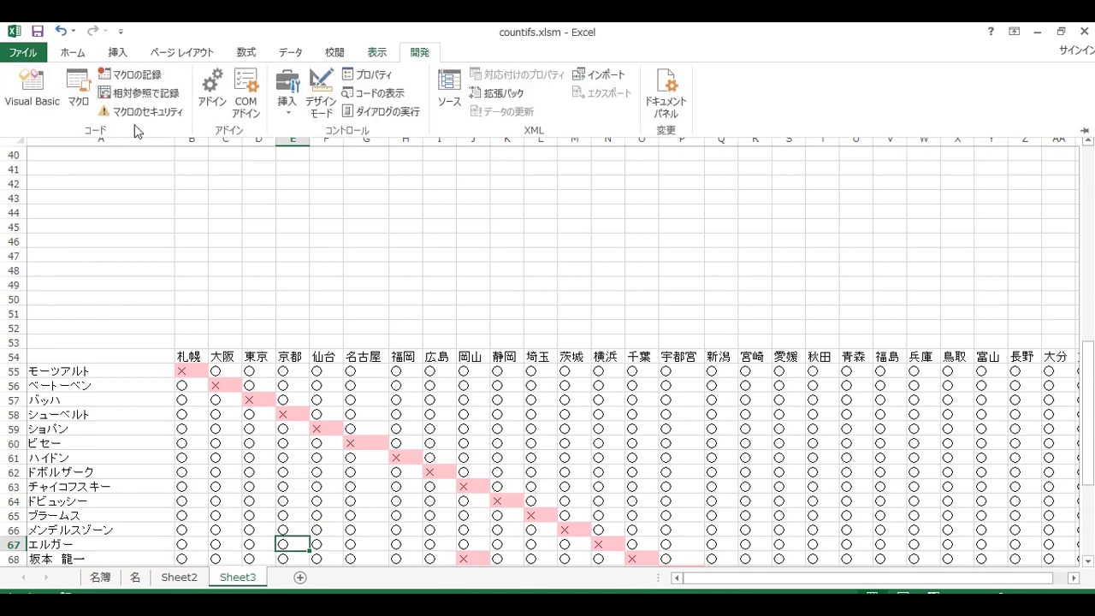
{"action": "left_click", "coordinate": [89, 118]}
{"action": "left_click", "coordinate": [679, 209]}
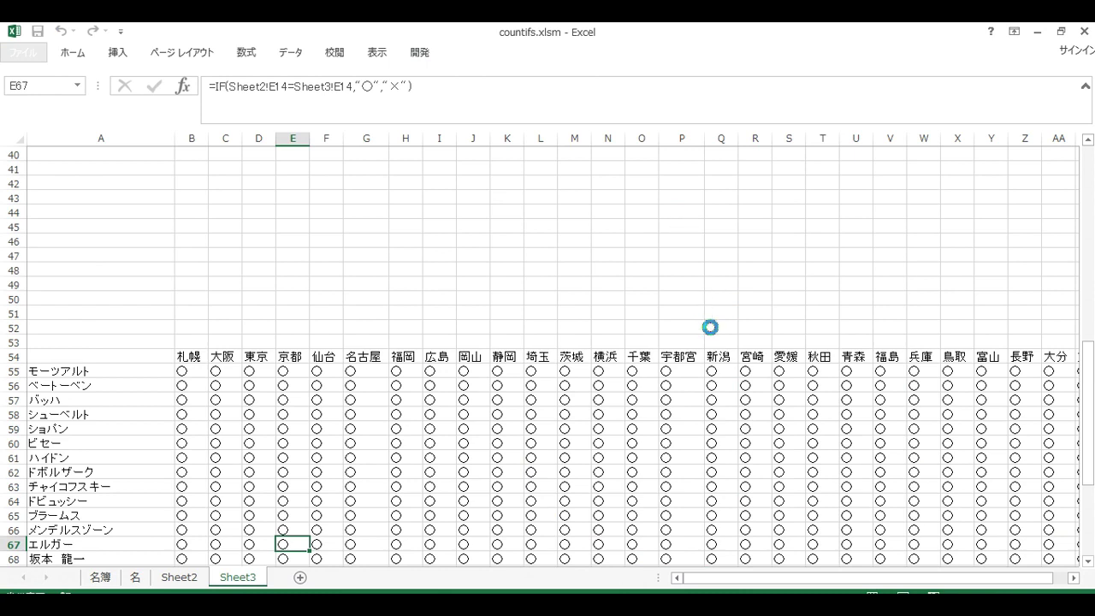
Compare the macro counts on Sheet2 with the formula counts on Sheet3, and check the ○/× table and its IF formulas
{"action": "scroll", "coordinate": [707, 324], "scroll_direction": "down", "scroll_amount": 4}
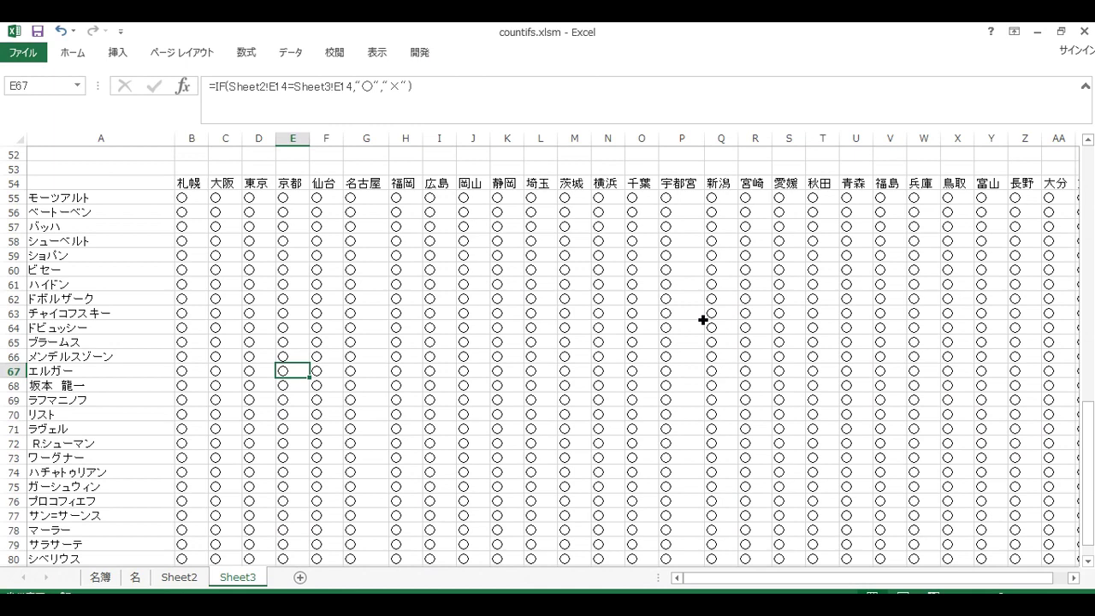
{"action": "left_click", "coordinate": [445, 430]}
{"action": "scroll", "coordinate": [472, 442], "scroll_direction": "up", "scroll_amount": 17}
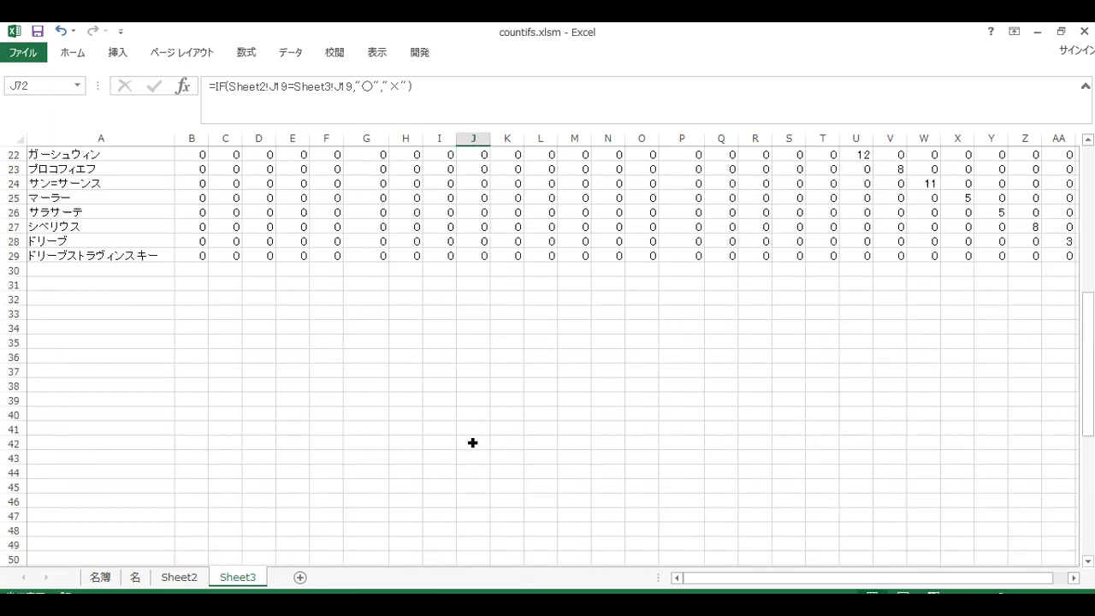
{"action": "left_click", "coordinate": [179, 577]}
{"action": "left_click", "coordinate": [272, 360]}
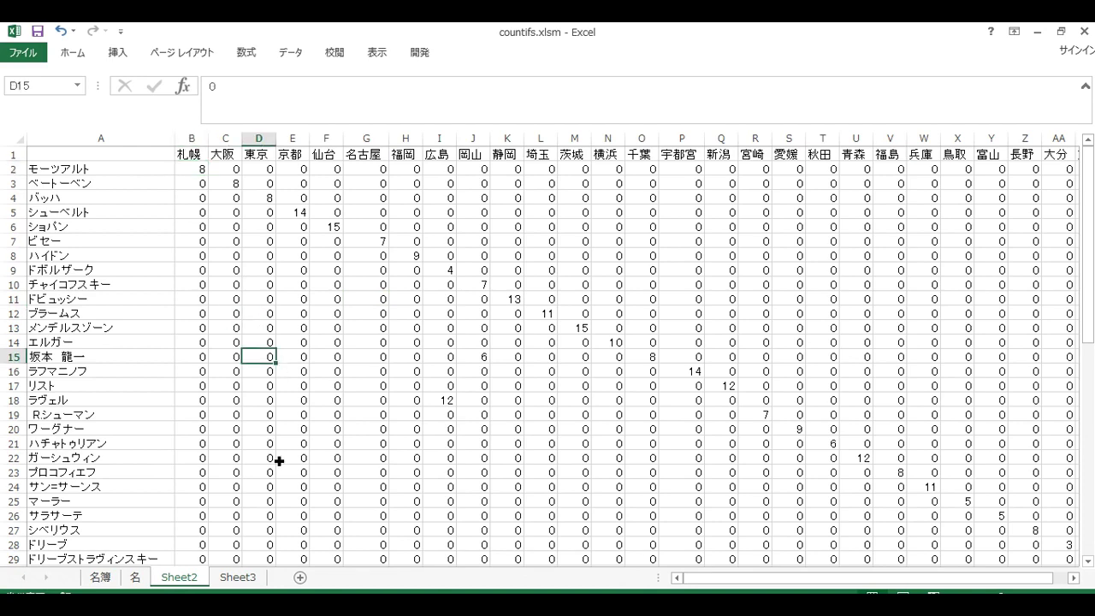
{"action": "scroll", "coordinate": [291, 455], "scroll_direction": "down", "scroll_amount": 4}
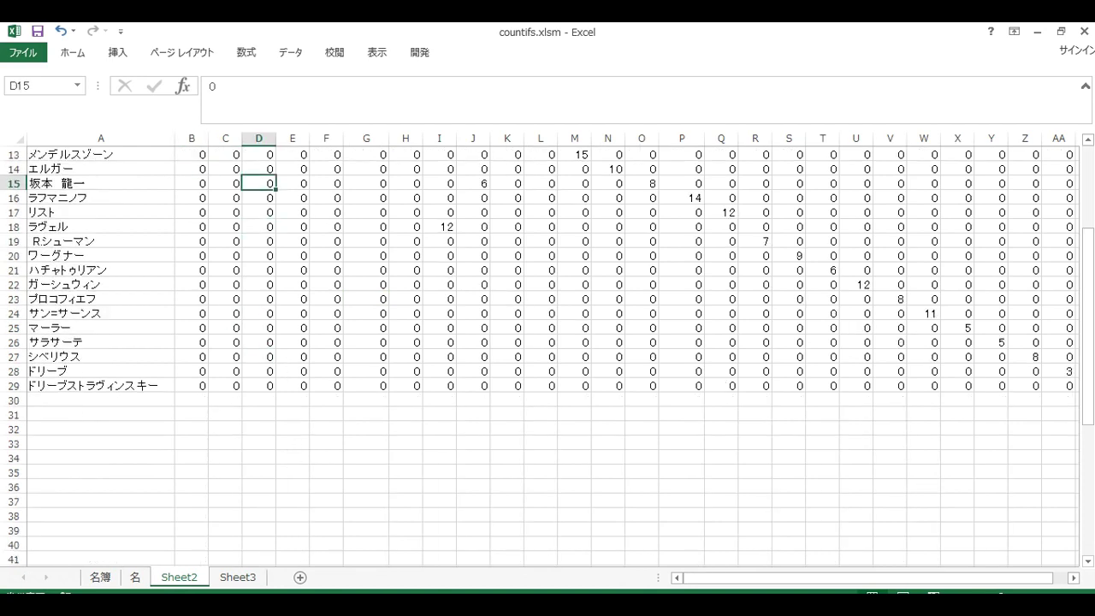
{"action": "left_click", "coordinate": [238, 578]}
{"action": "scroll", "coordinate": [257, 520], "scroll_direction": "down", "scroll_amount": 4}
{"action": "scroll", "coordinate": [300, 463], "scroll_direction": "up", "scroll_amount": 4}
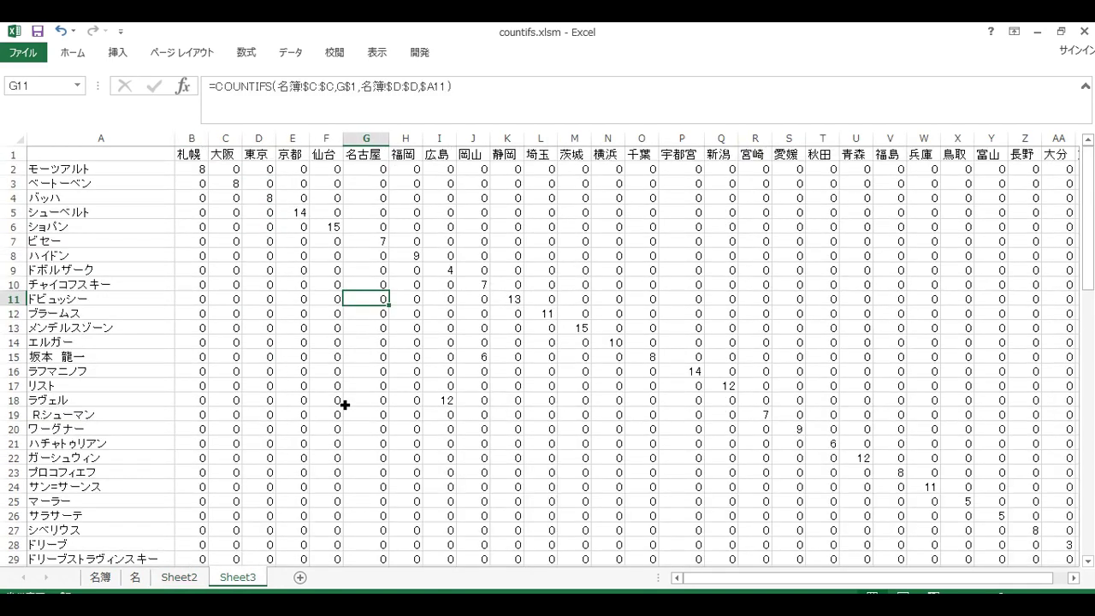
{"action": "scroll", "coordinate": [330, 480], "scroll_direction": "down", "scroll_amount": 16}
{"action": "left_click", "coordinate": [327, 473]}
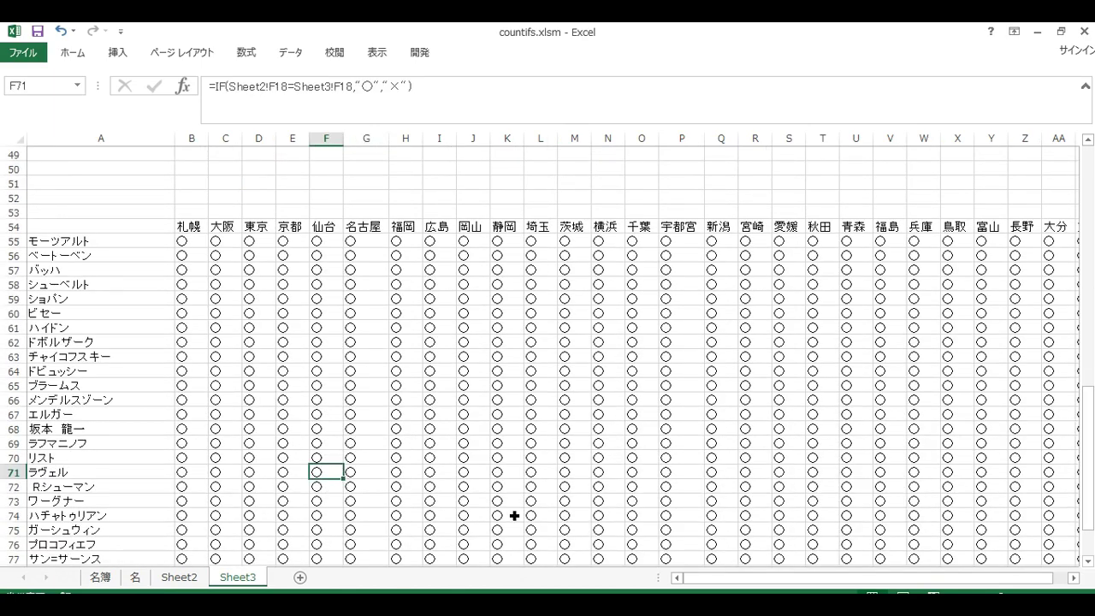
{"action": "scroll", "coordinate": [513, 516], "scroll_direction": "down", "scroll_amount": 3}
{"action": "scroll", "coordinate": [514, 513], "scroll_direction": "up", "scroll_amount": 10}
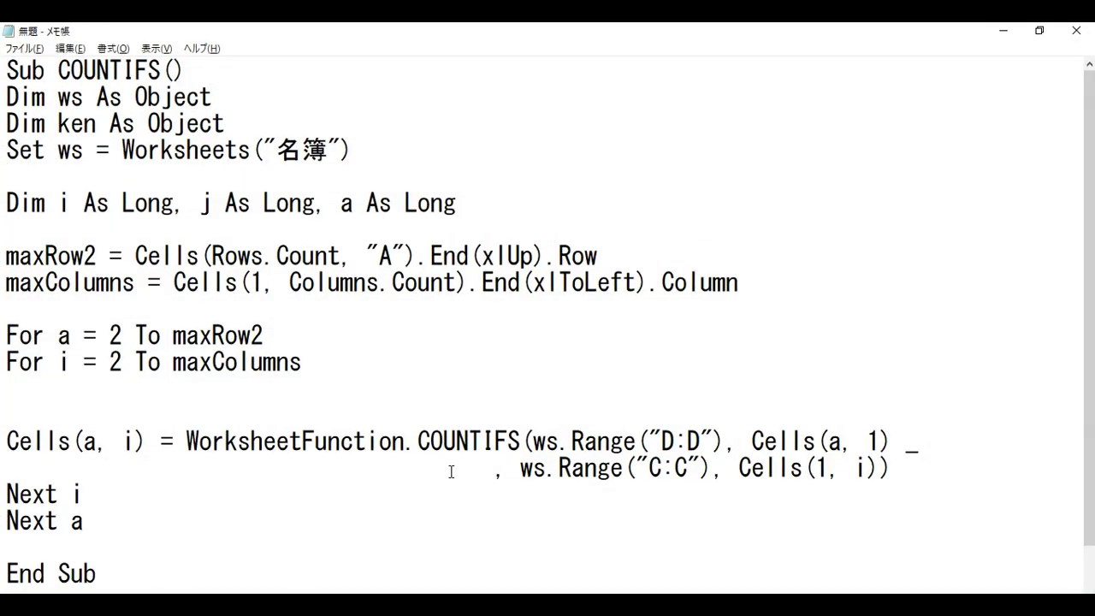
Switch to Notepad and examine the maxRow2 and maxColumns lines and the Cells(a, i) output target in the macro
{"action": "left_click", "coordinate": [454, 470]}
{"action": "left_click", "coordinate": [7, 255]}
{"action": "left_click_drag", "start_coordinate": [10, 257], "coordinate": [822, 277]}
{"action": "left_click", "coordinate": [822, 278]}
{"action": "left_click_drag", "start_coordinate": [10, 454], "coordinate": [153, 451]}
{"action": "left_click", "coordinate": [122, 451]}
Delete the declaration "Dim ken As Object" from the COUNTIFS macro code in Notepad
{"action": "left_click", "coordinate": [289, 468]}
{"action": "left_click_drag", "start_coordinate": [7, 124], "coordinate": [274, 128]}
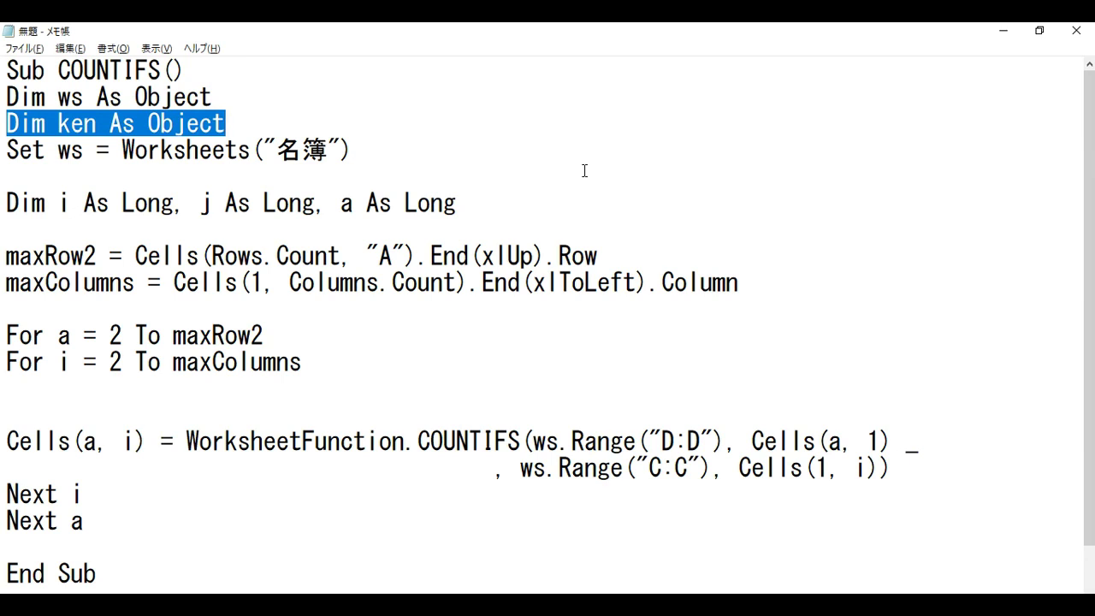
{"action": "key", "text": "Delete"}
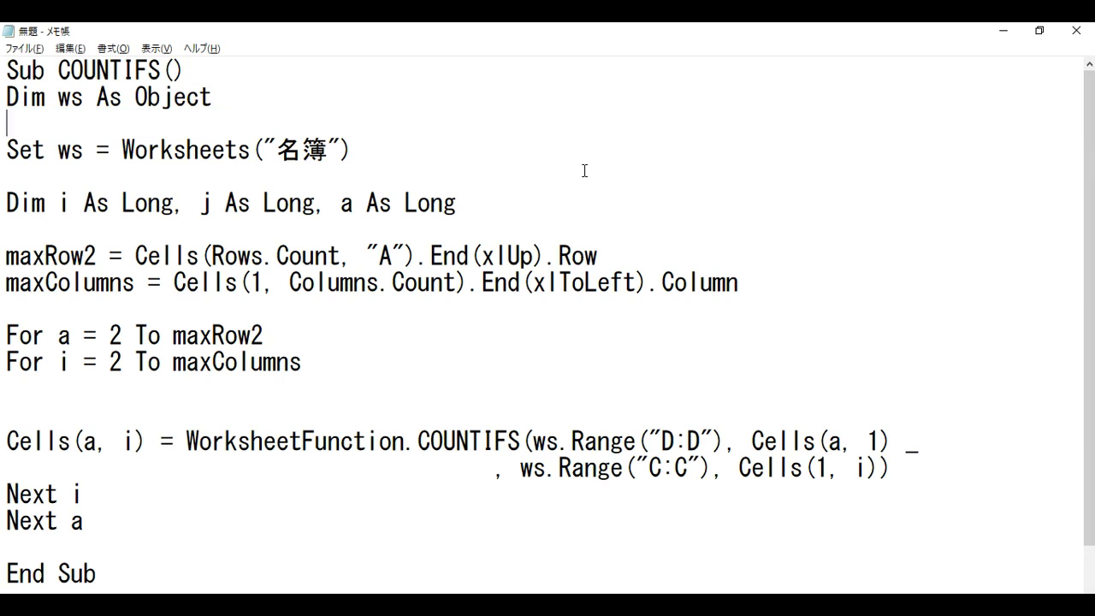